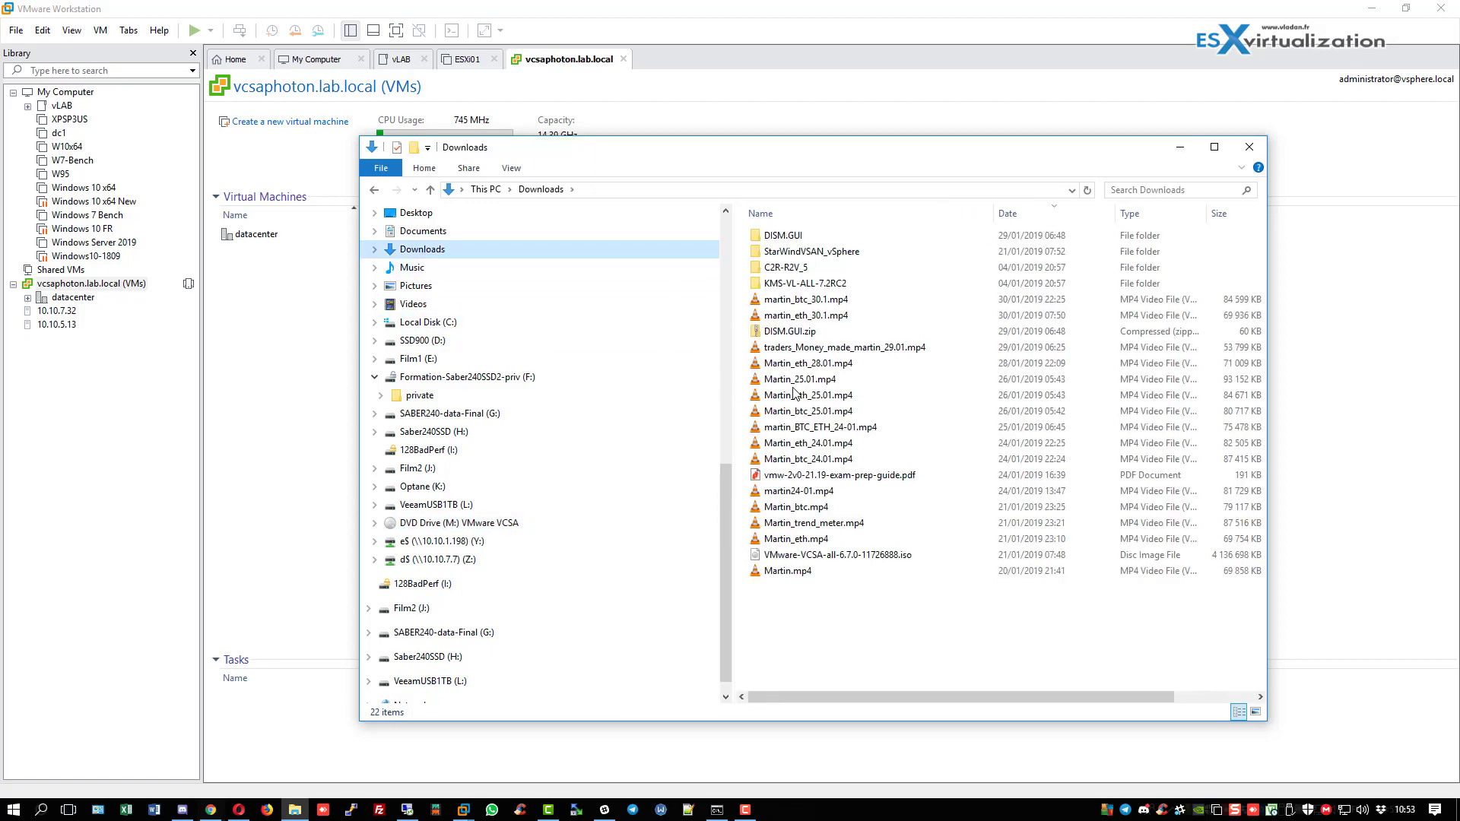
# Mount the VCSA 6.7 ISO from Downloads as a DVD drive, then switch back to VMware Workstation.
pyautogui.click(834, 557)
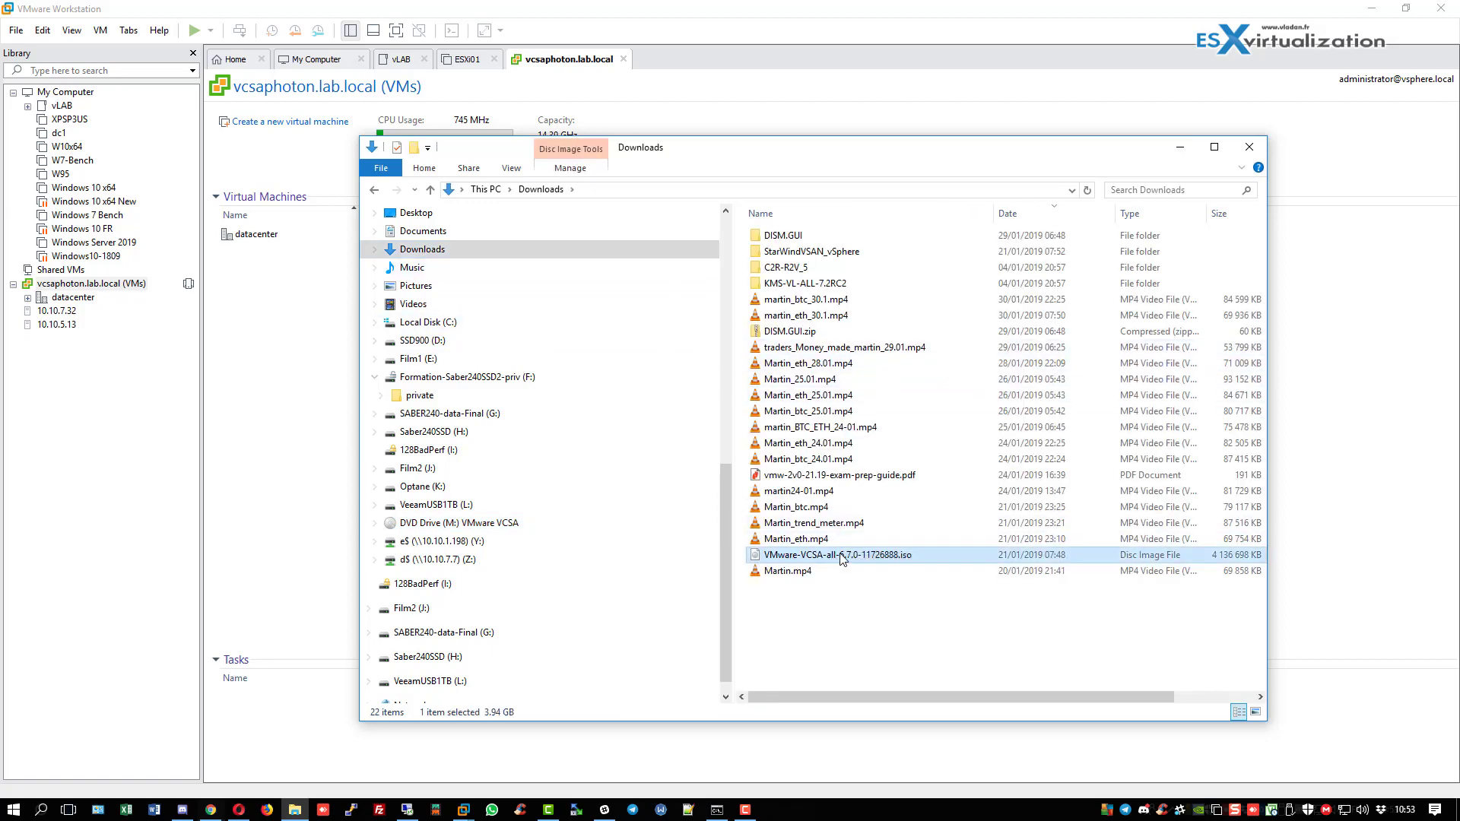
pyautogui.rightClick(839, 555)
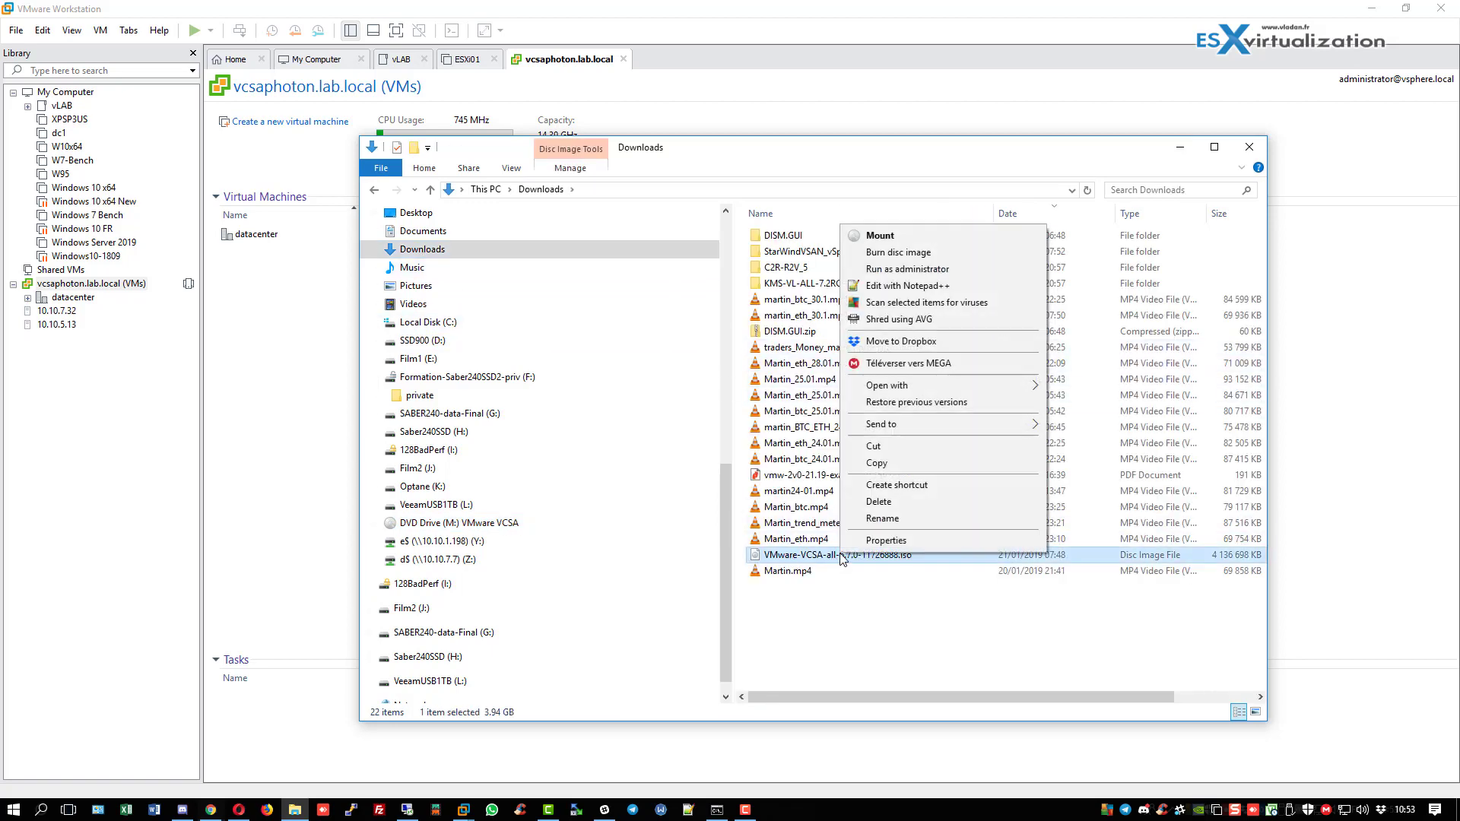
pyautogui.click(879, 236)
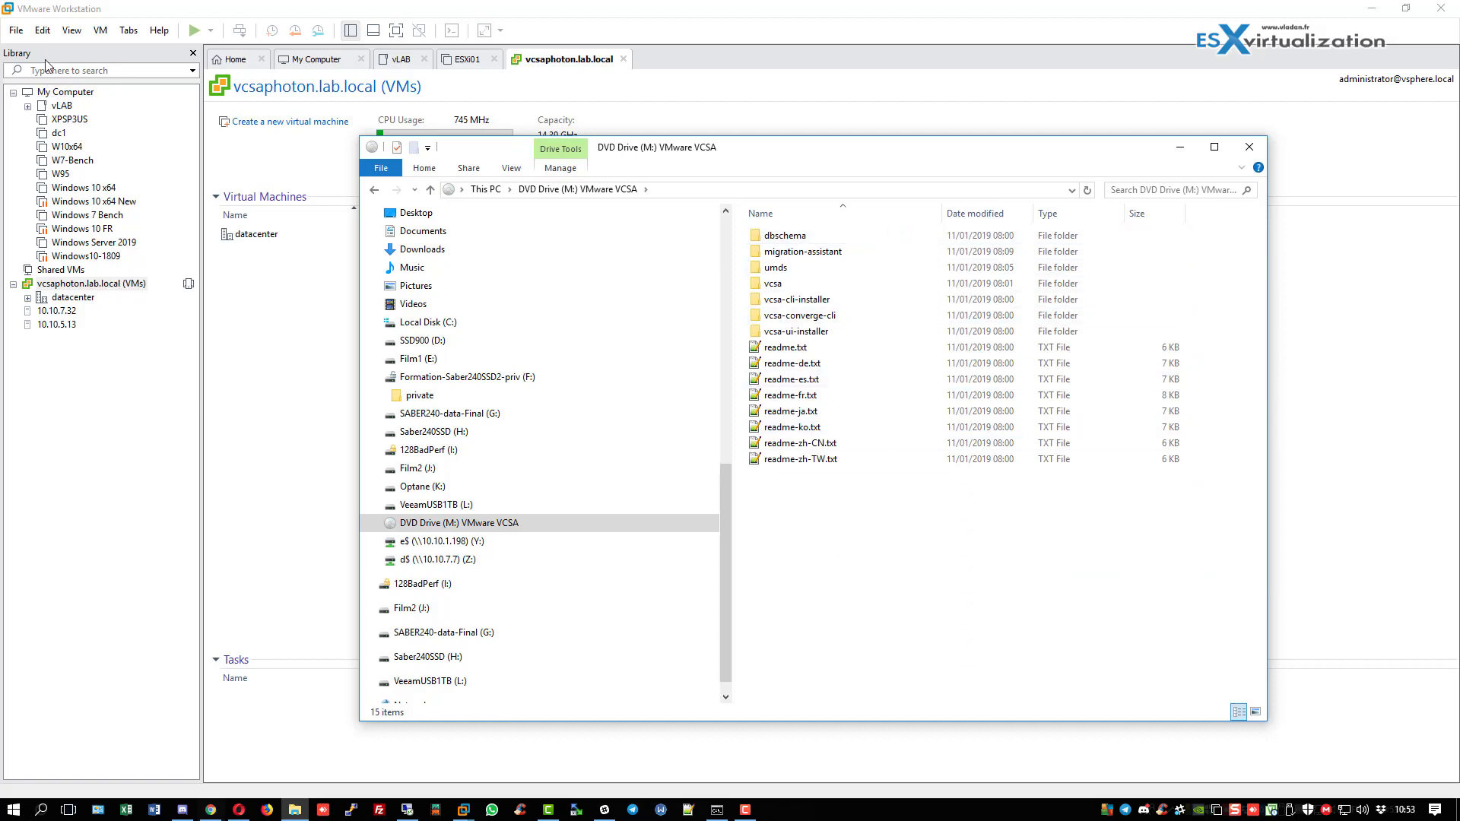
pyautogui.click(135, 12)
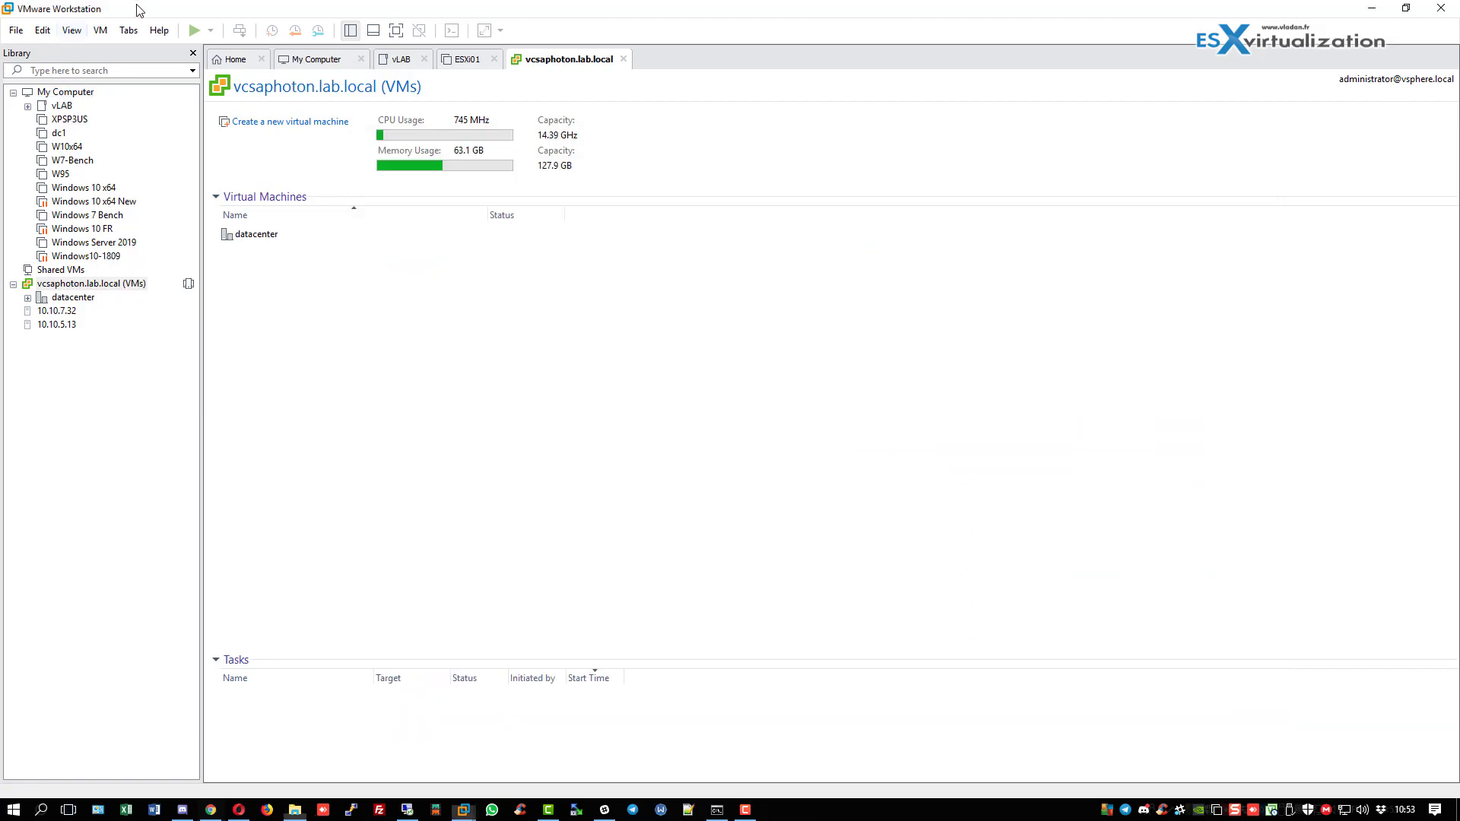
# Open the vCenter Server Appliance OVA from the M:\vcsa folder for import.
pyautogui.click(16, 30)
pyautogui.click(31, 85)
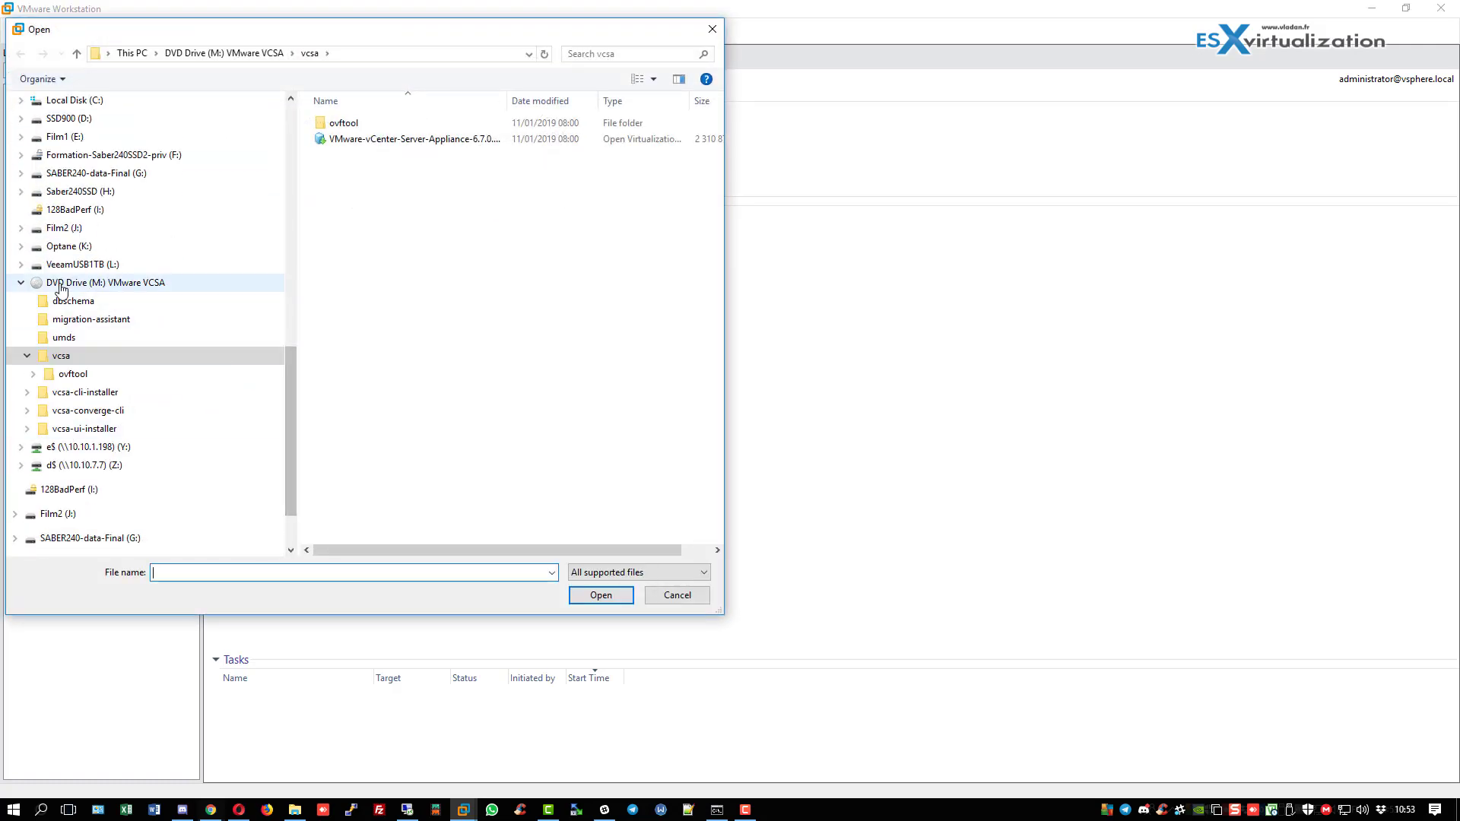
pyautogui.click(86, 356)
pyautogui.doubleClick(409, 140)
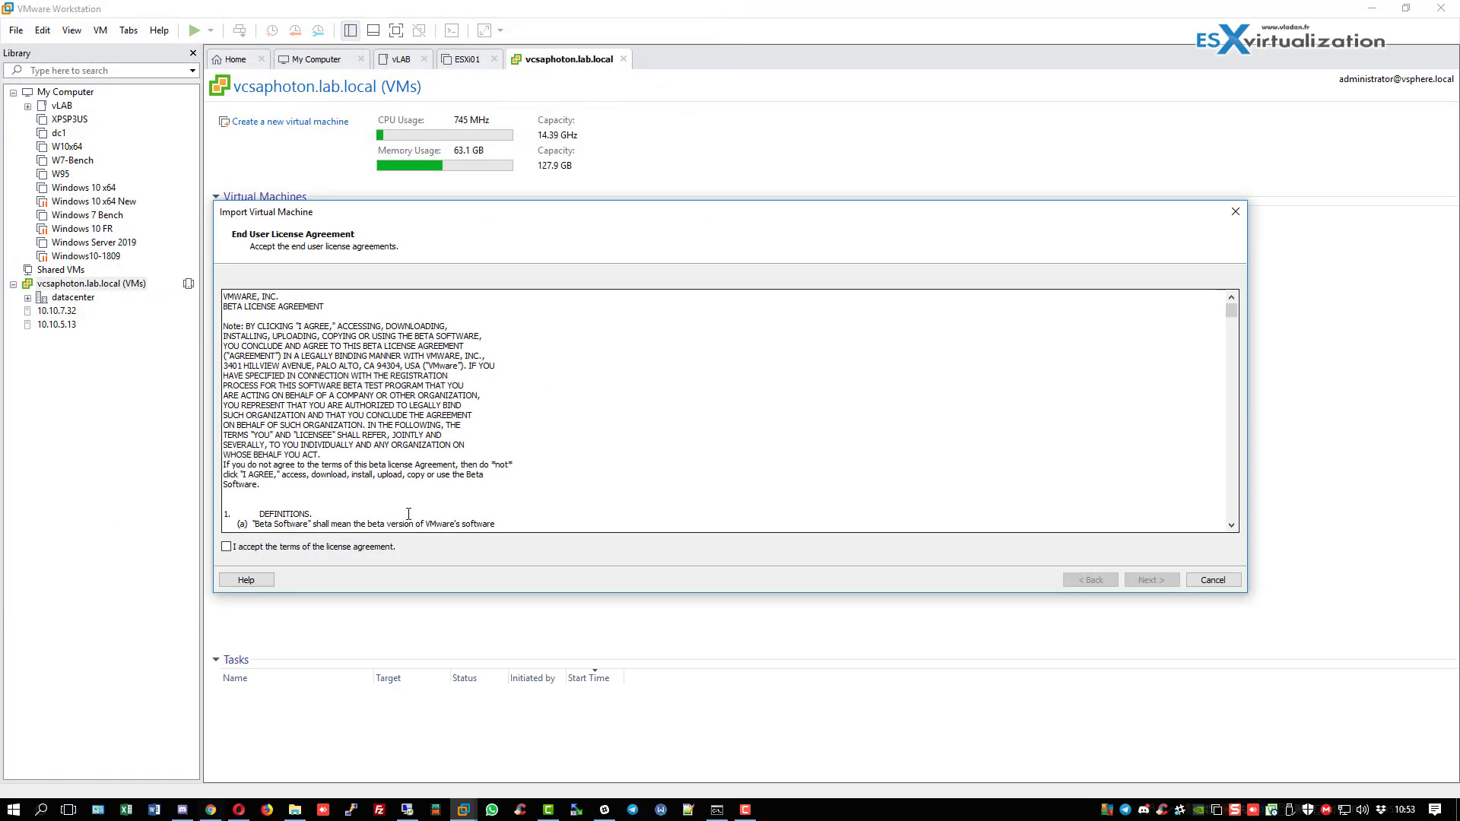
# Accept the EULA, name the VM vcsa67 at K:\vcsa67, and keep Tiny with Embedded PSC.
pyautogui.click(233, 548)
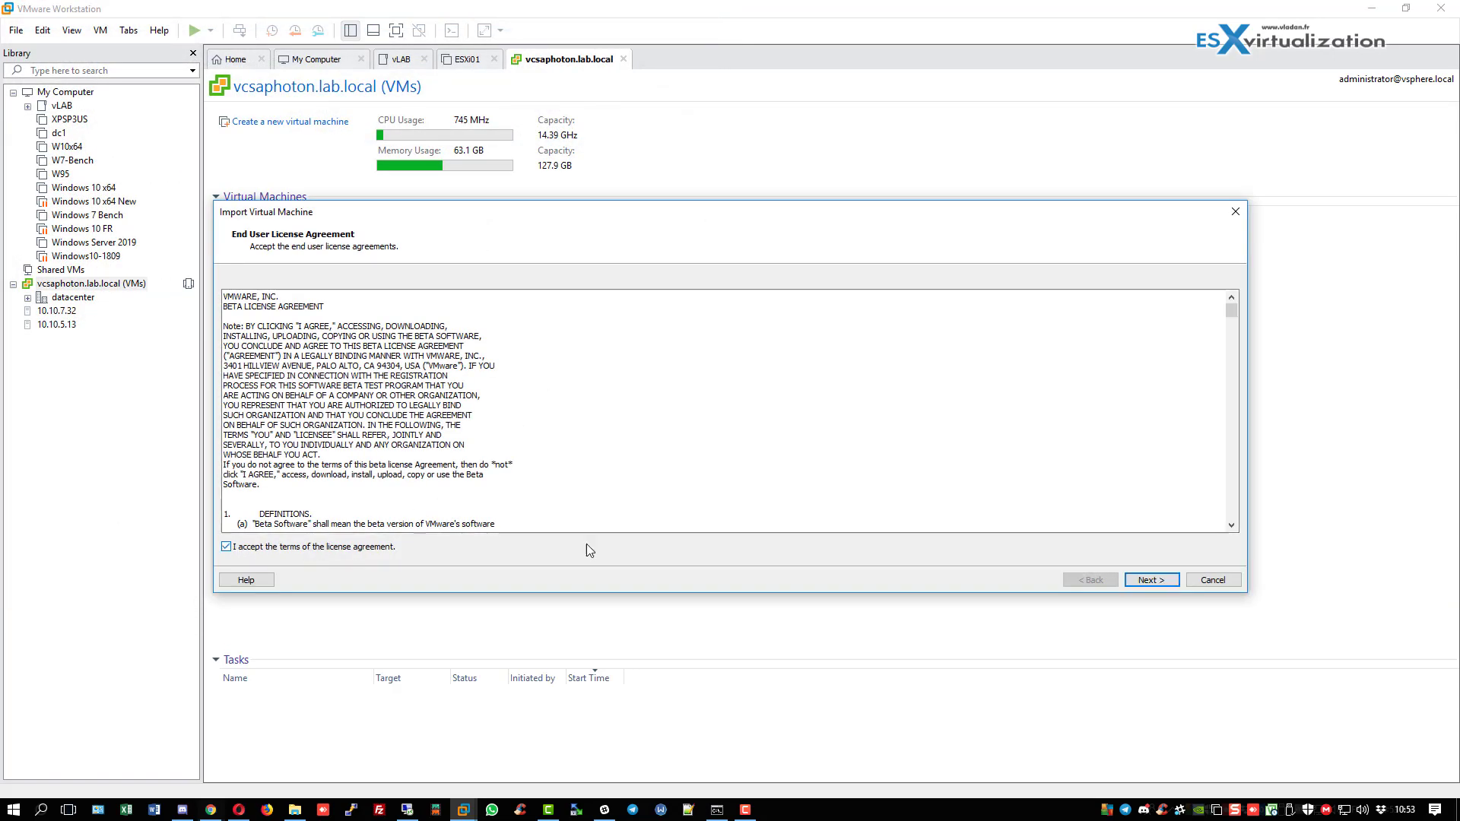
pyautogui.click(1151, 581)
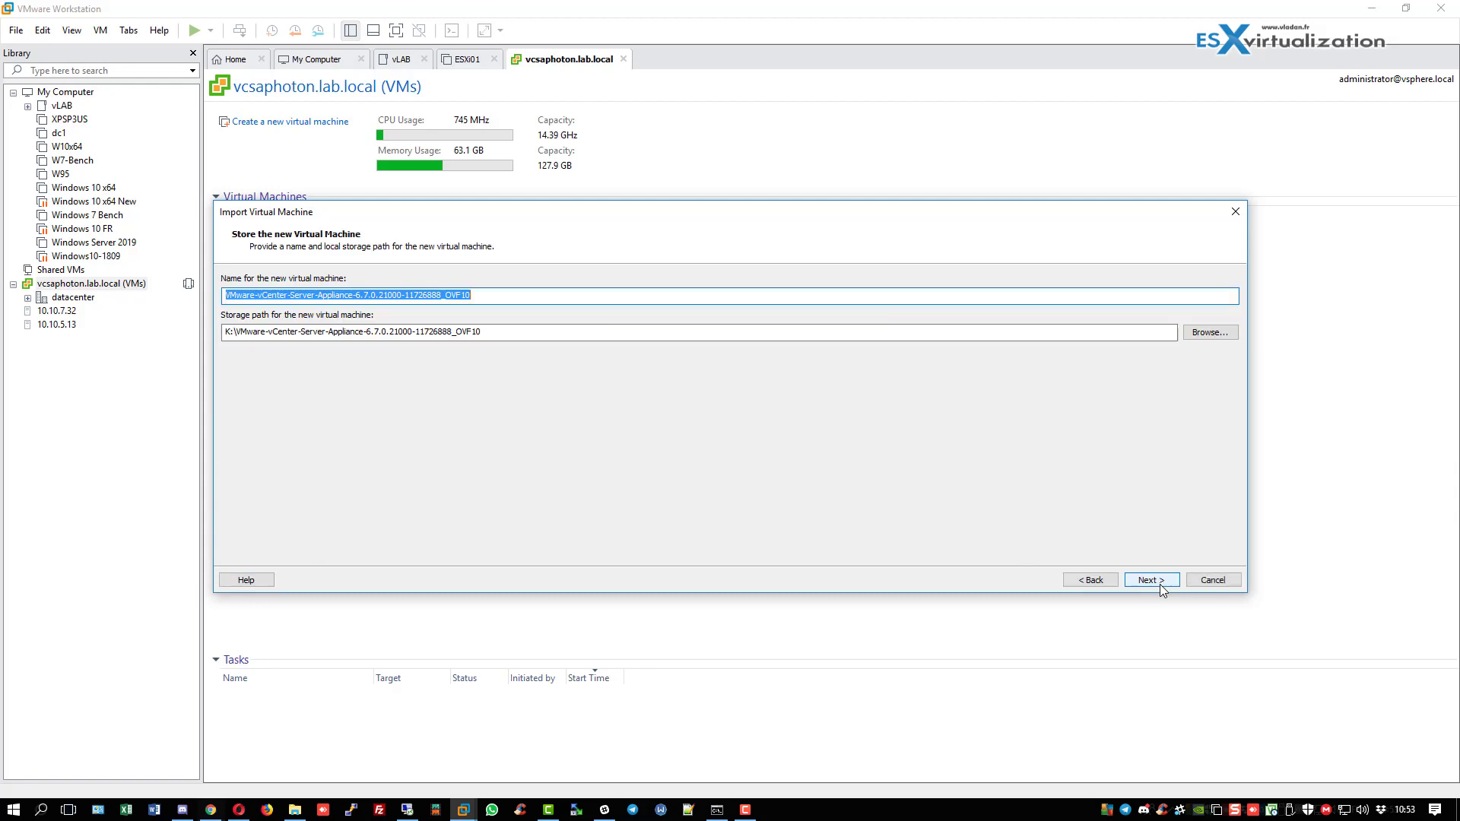
pyautogui.write('vcsa')
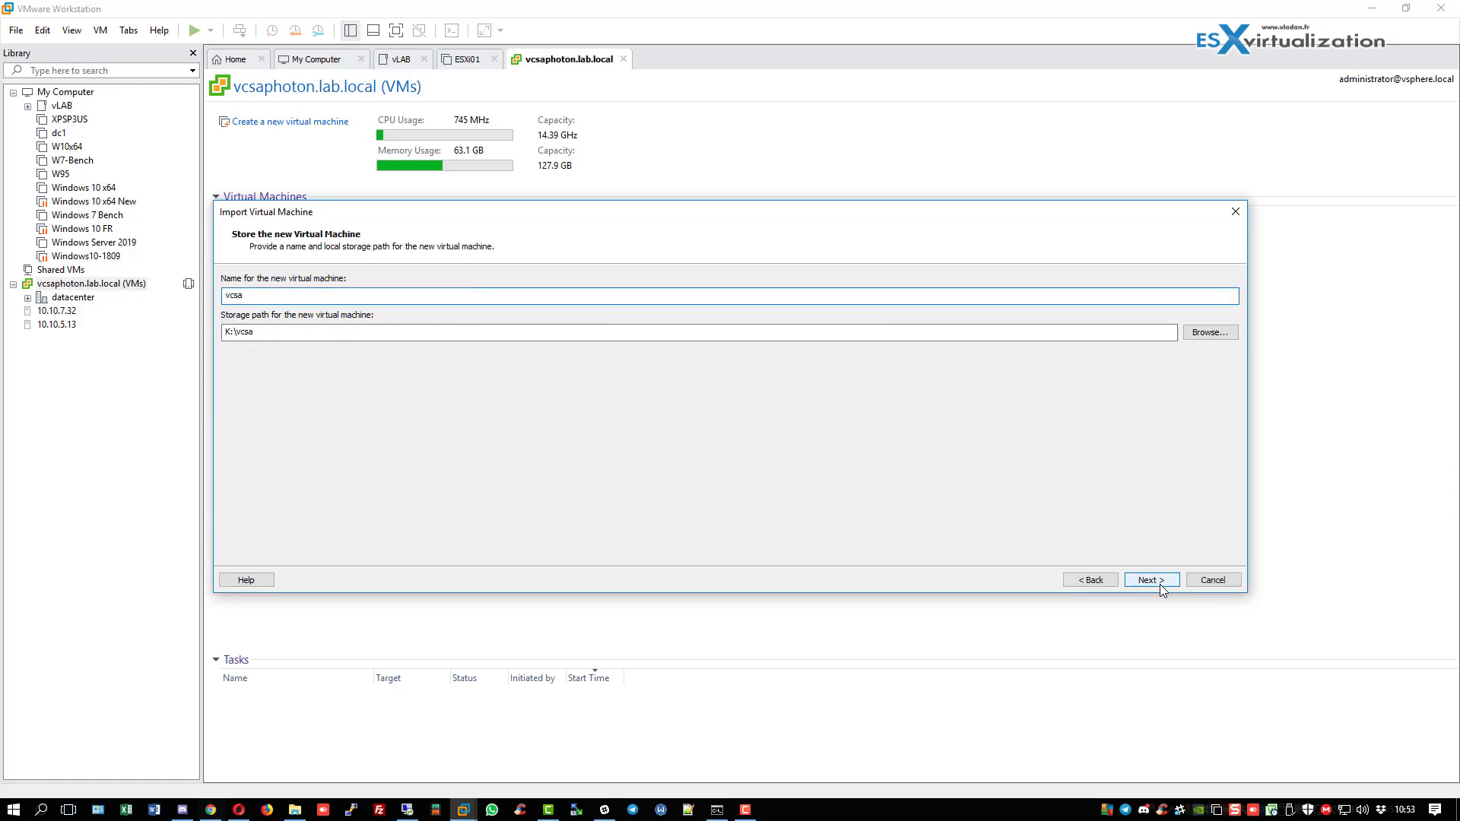
pyautogui.write('67')
pyautogui.click(1161, 584)
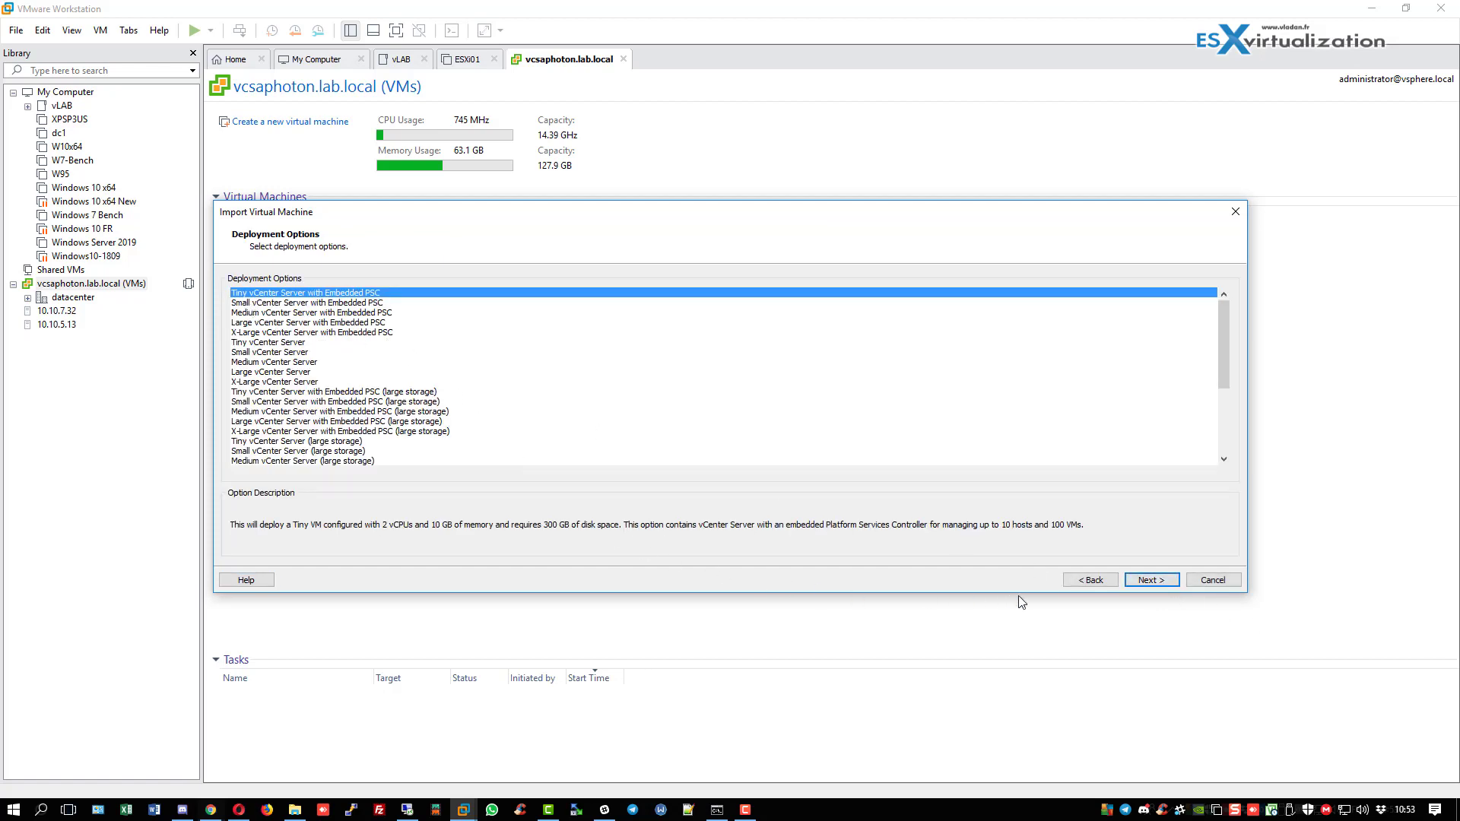
pyautogui.click(1138, 581)
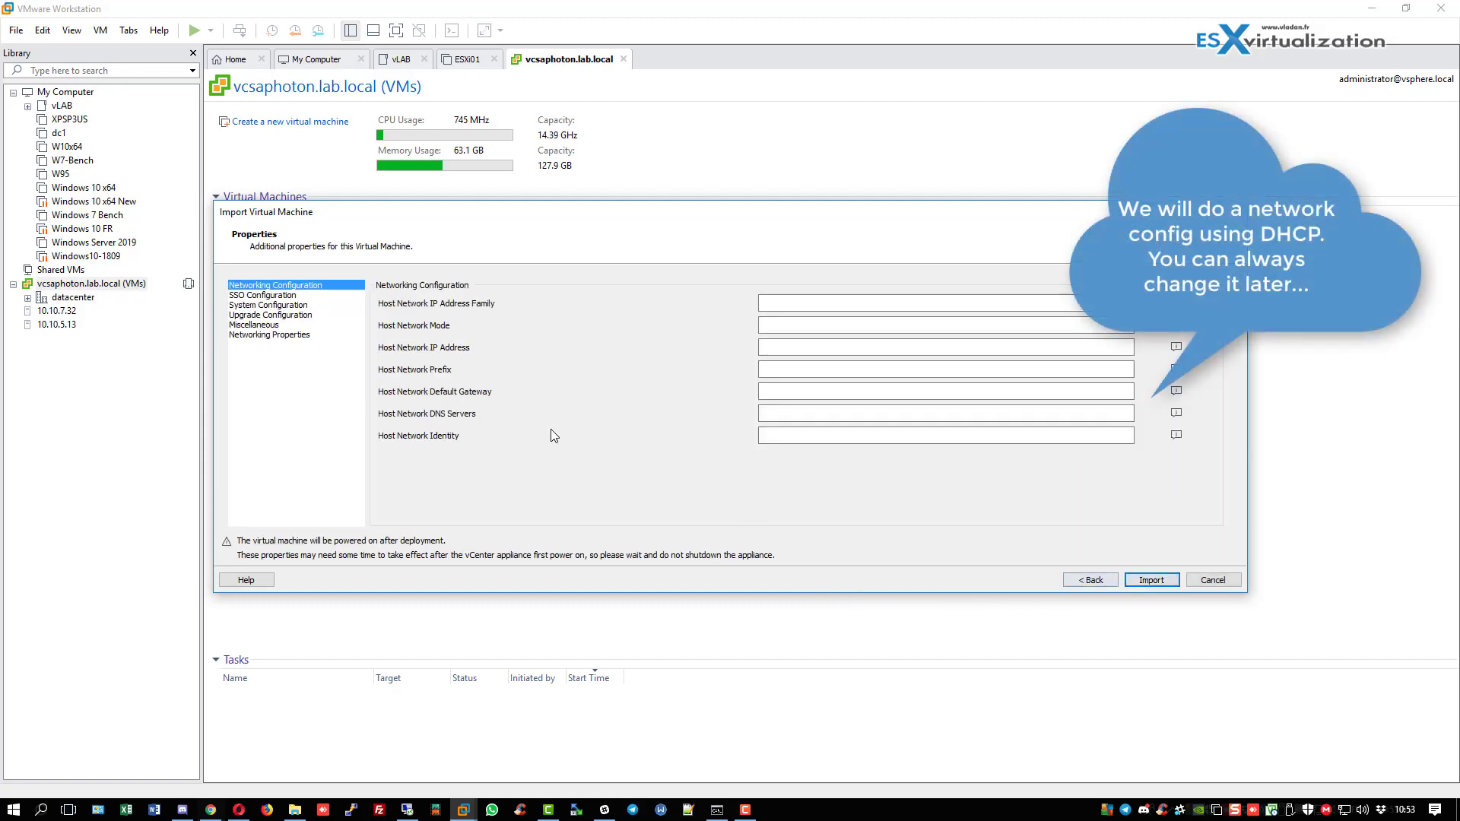
# Set IP address family to ipv4 and network mode to dhcp, then import the vcsa67 appliance.
pyautogui.click(826, 302)
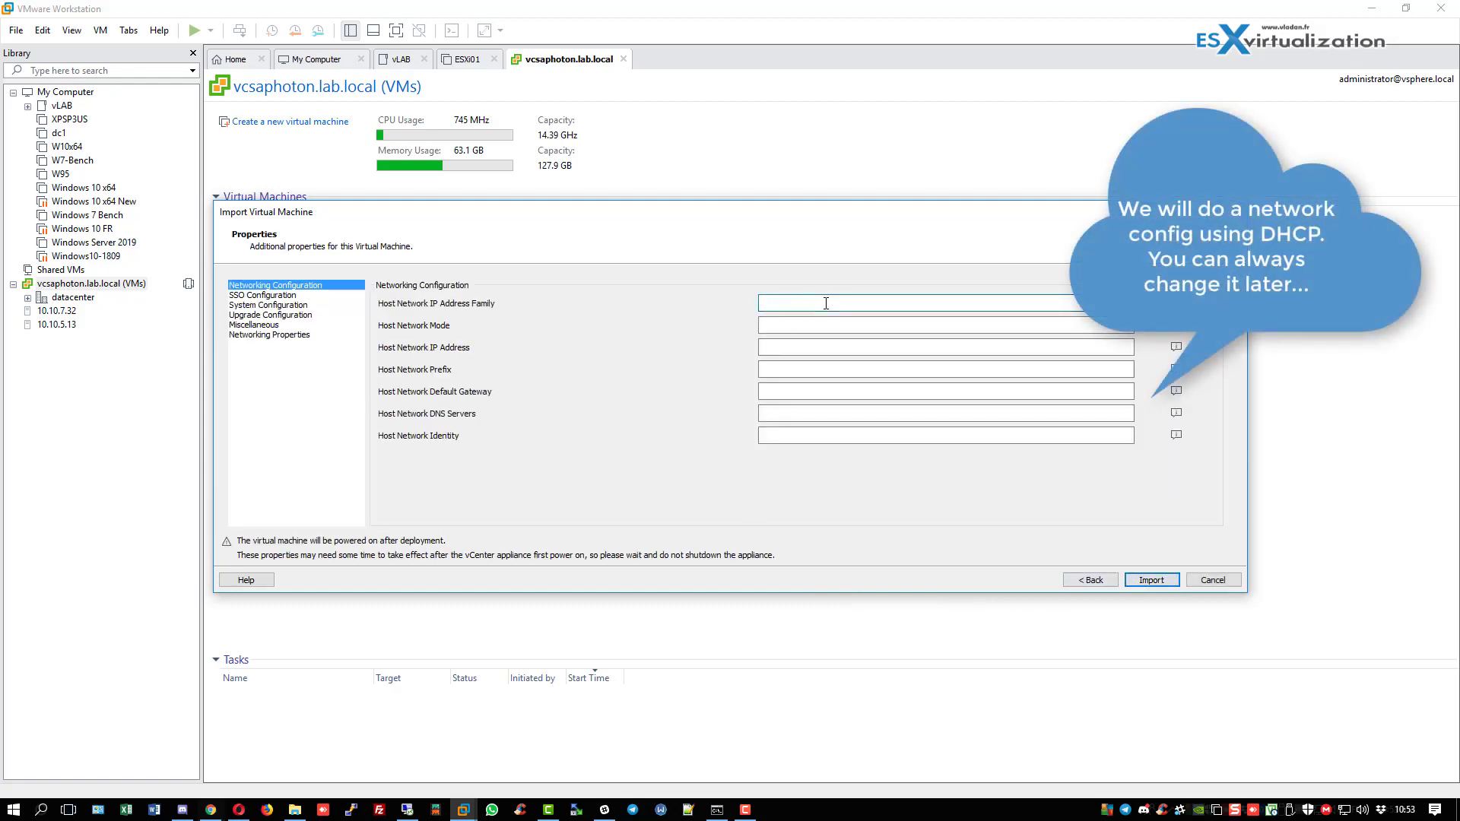
pyautogui.write('ipv4')
pyautogui.click(828, 325)
pyautogui.write('d')
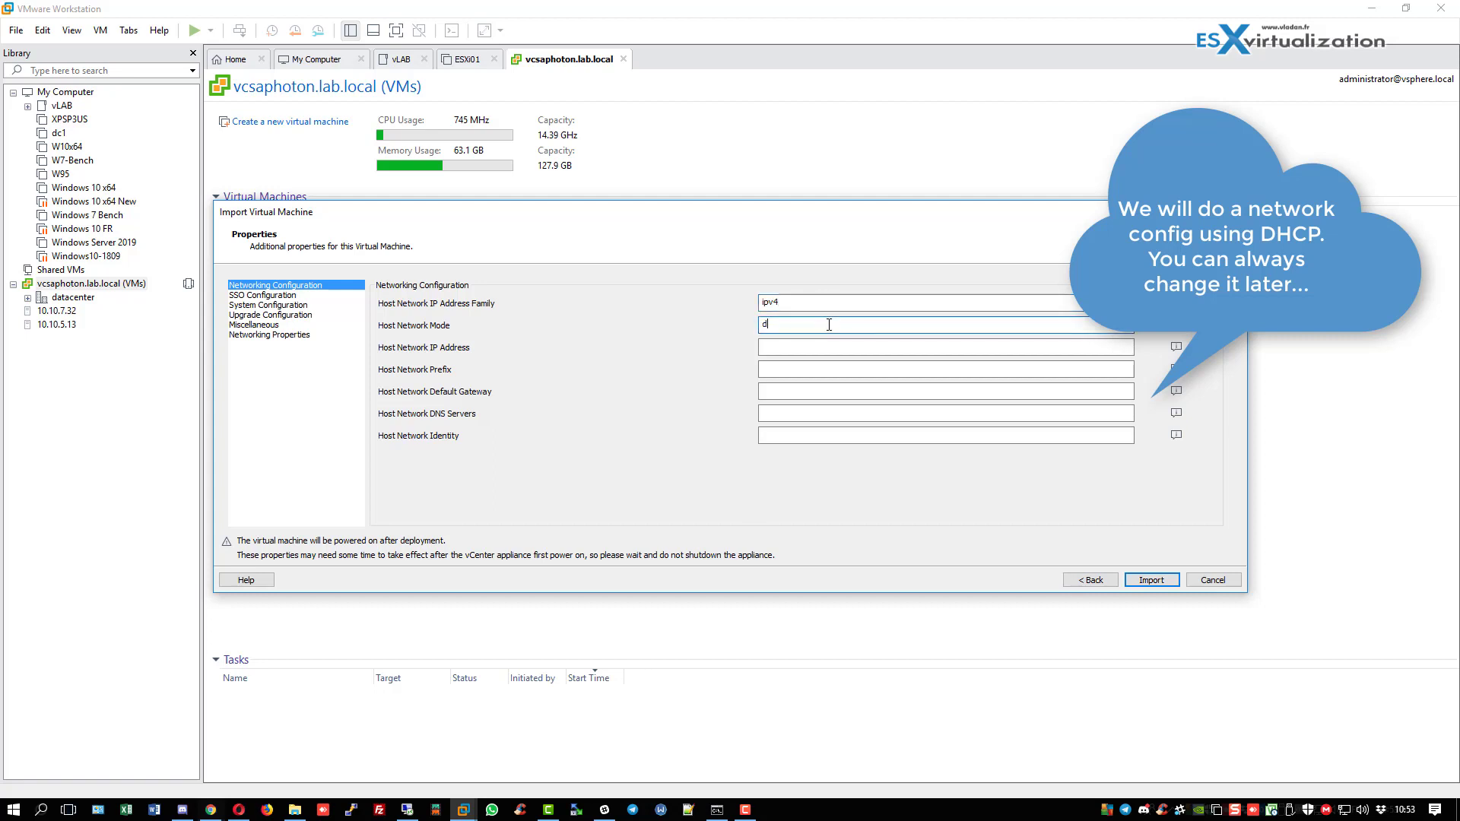
pyautogui.write('hcp')
pyautogui.click(1157, 581)
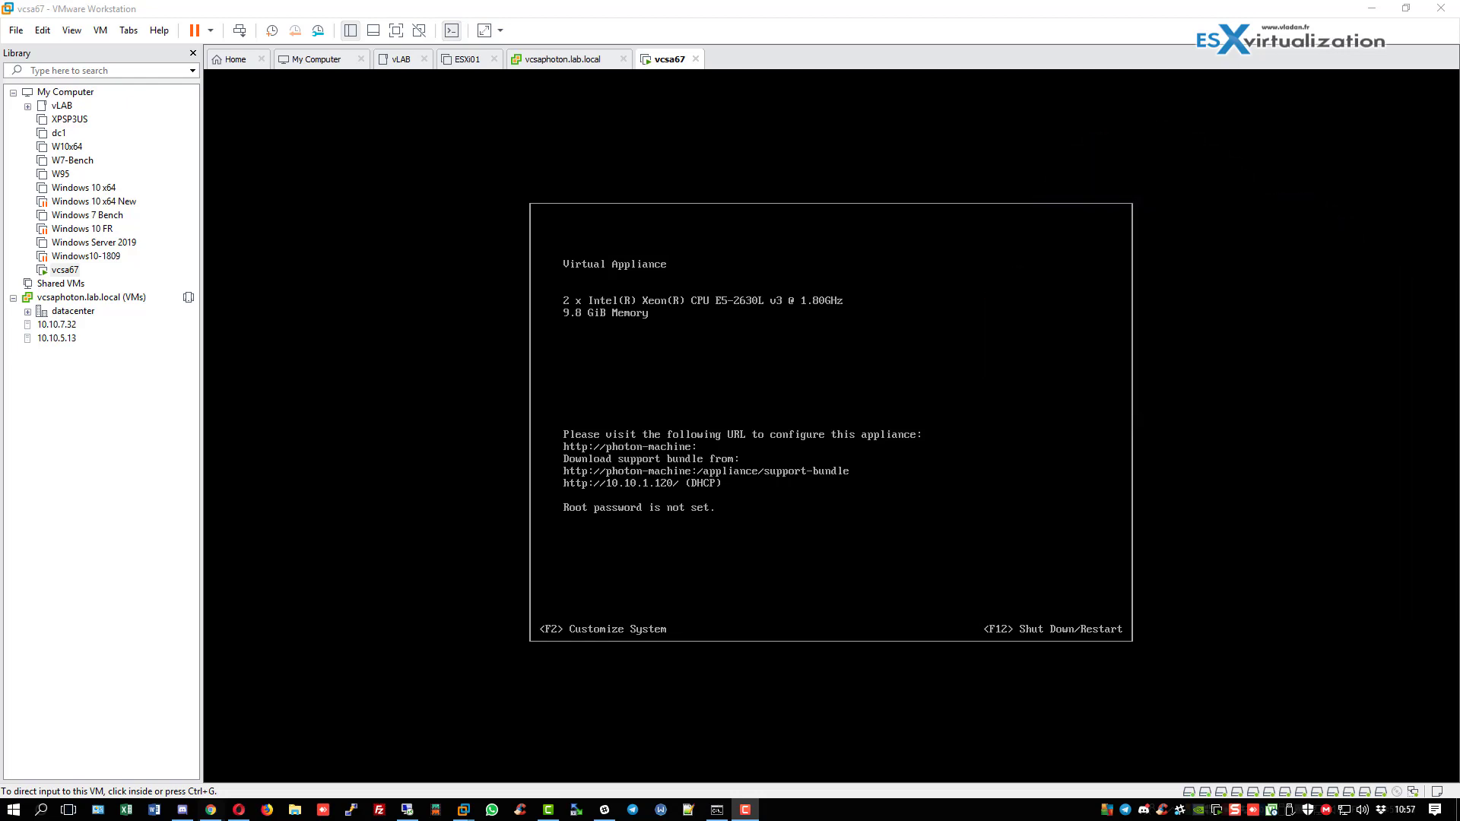
# Set and confirm a new root password in the vcsa67 console's F2 menu, then log out.
pyautogui.click(734, 557)
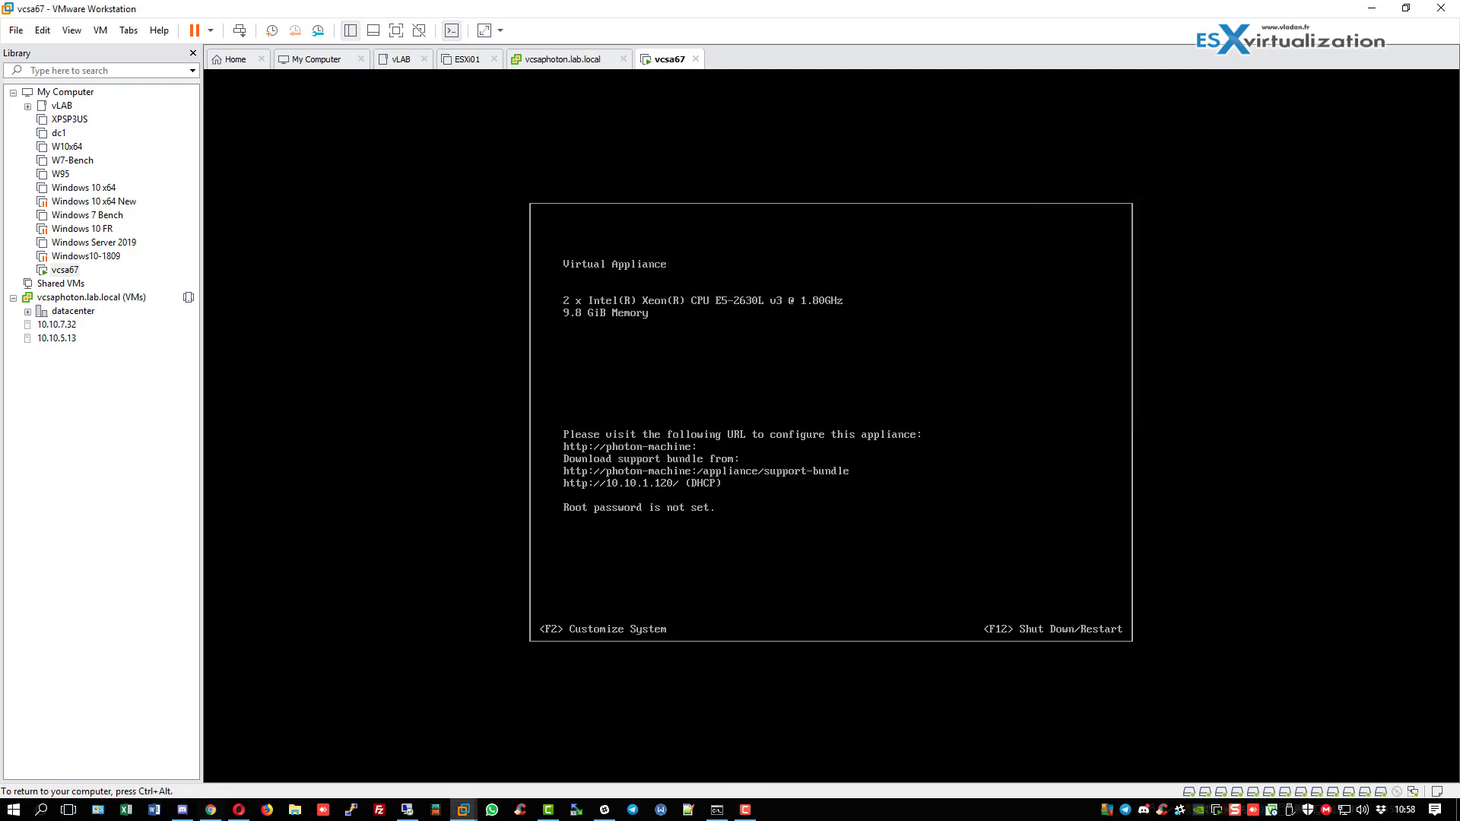
pyautogui.press('F2')
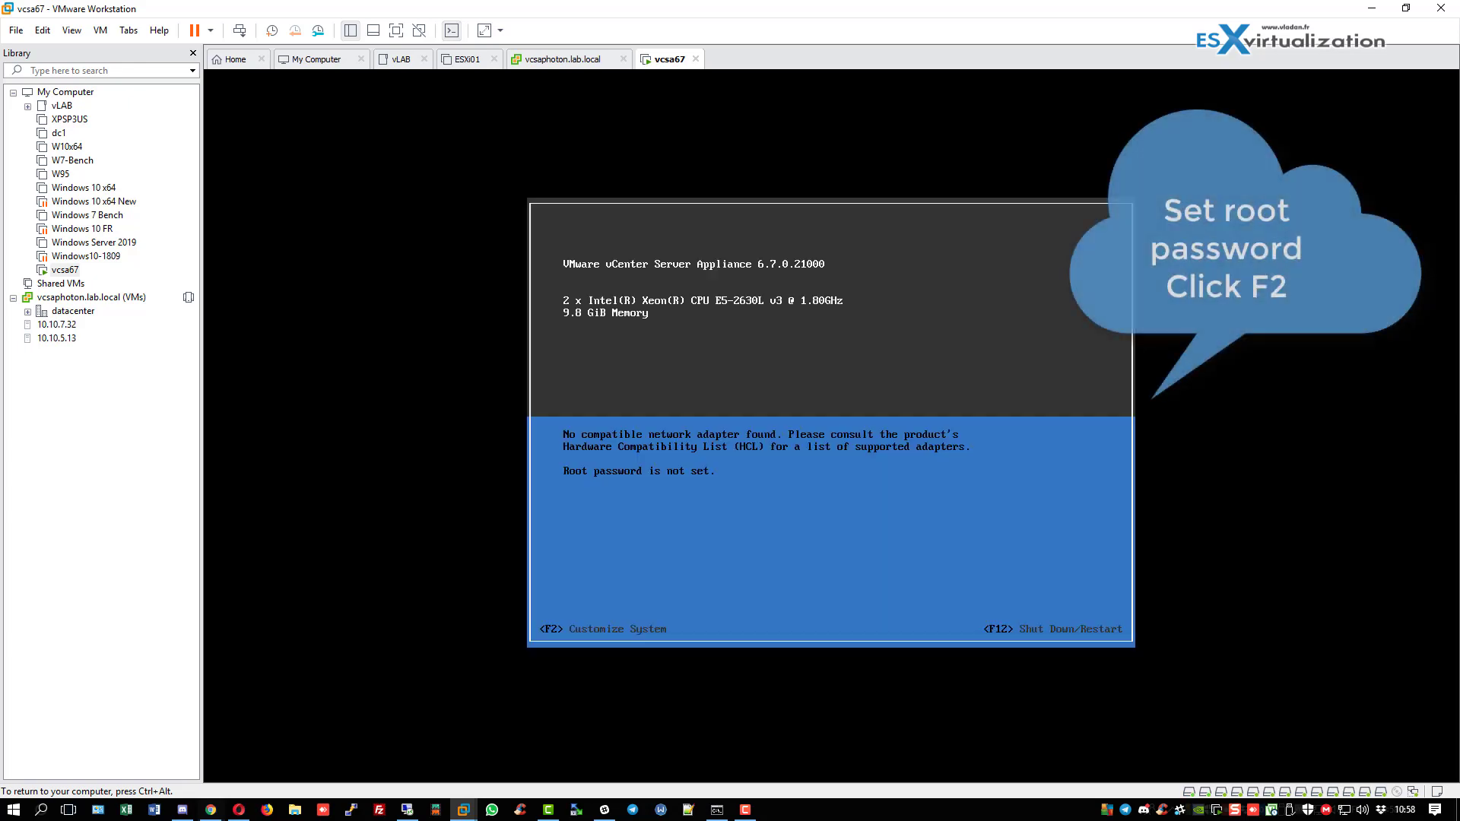
pyautogui.press('F2')
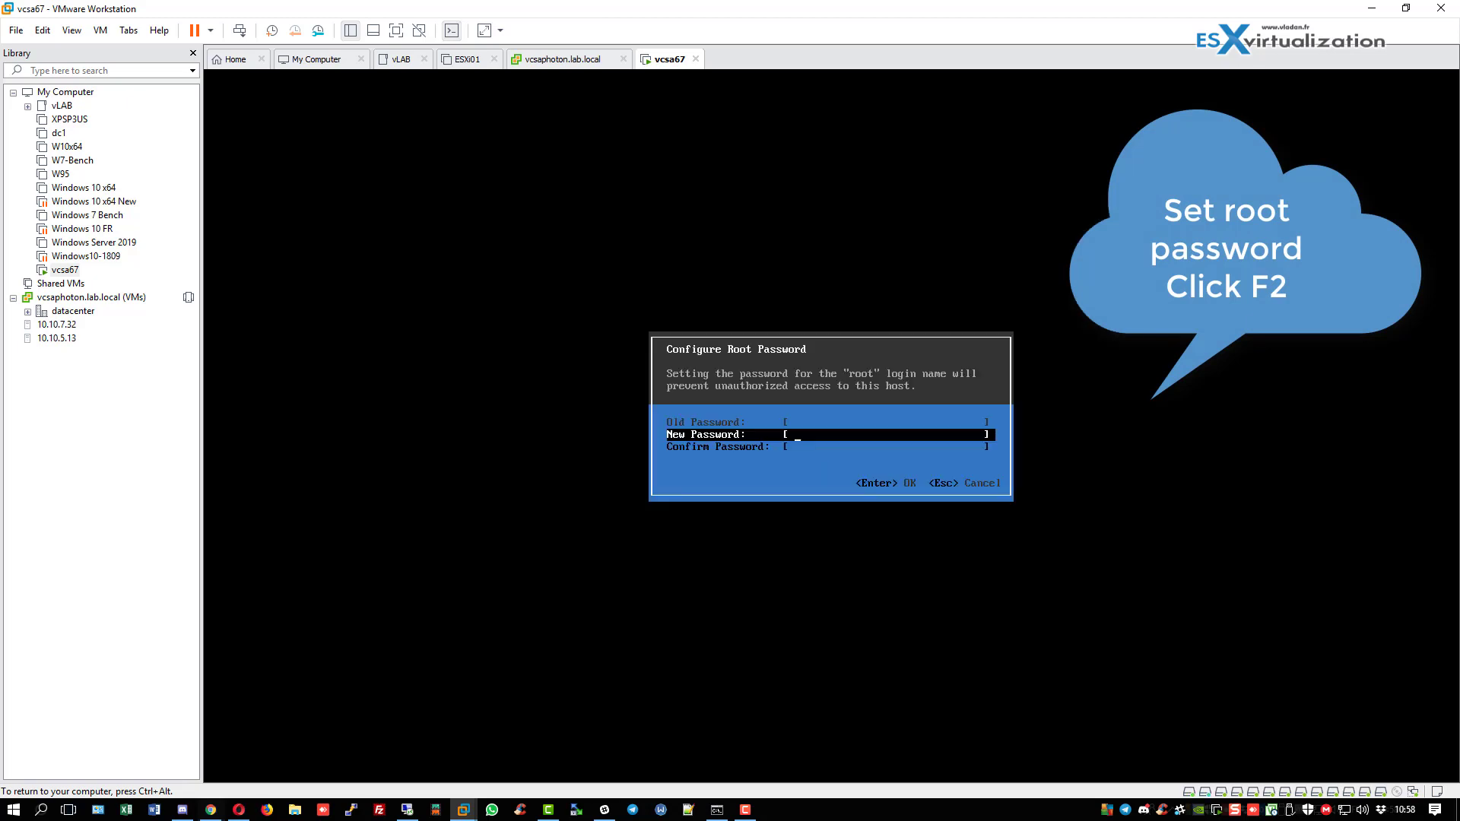
pyautogui.write('*************')
pyautogui.press('Tab')
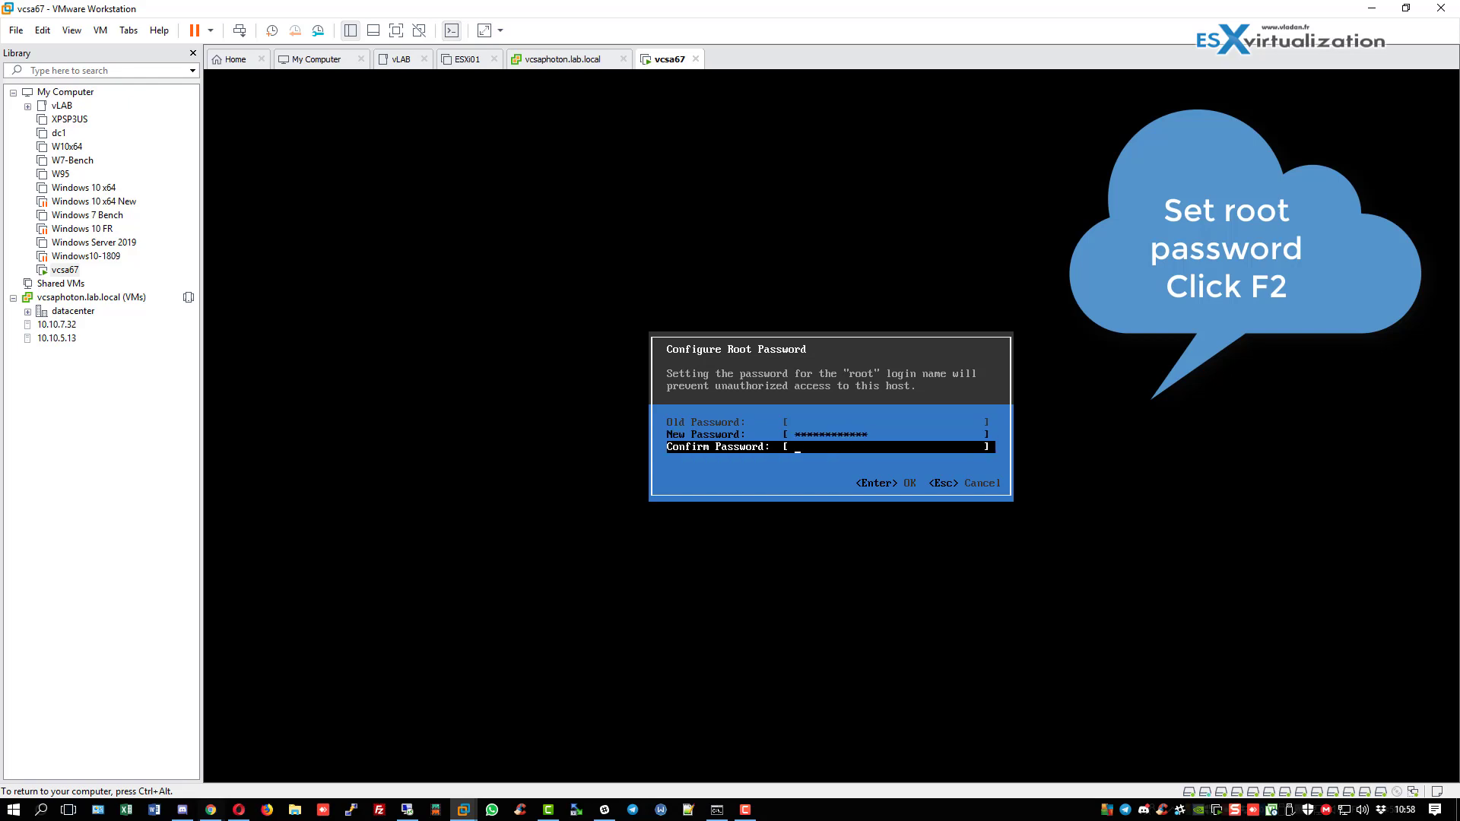
pyautogui.write('************')
pyautogui.press('Return')
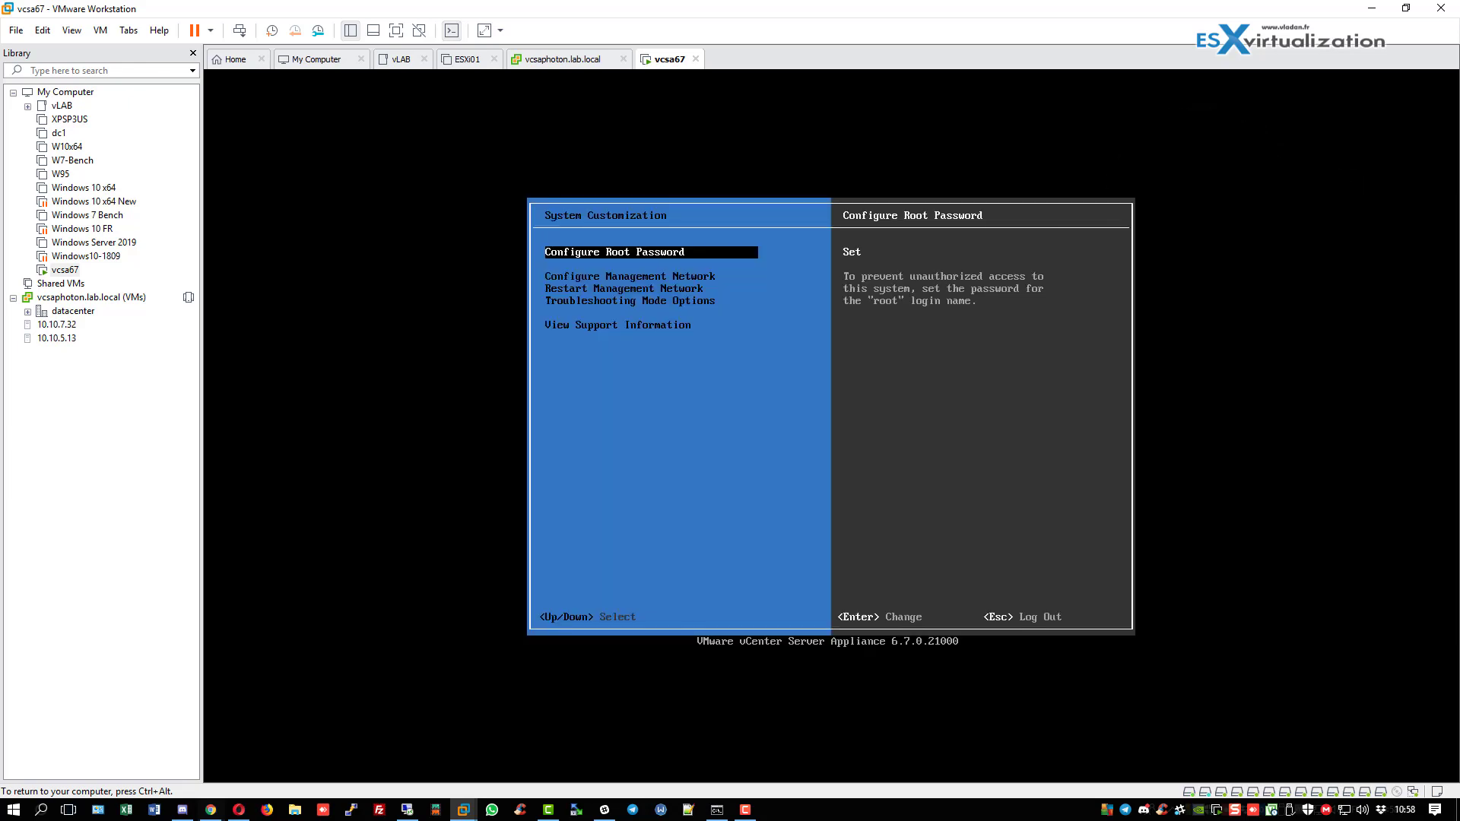
pyautogui.press('Escape')
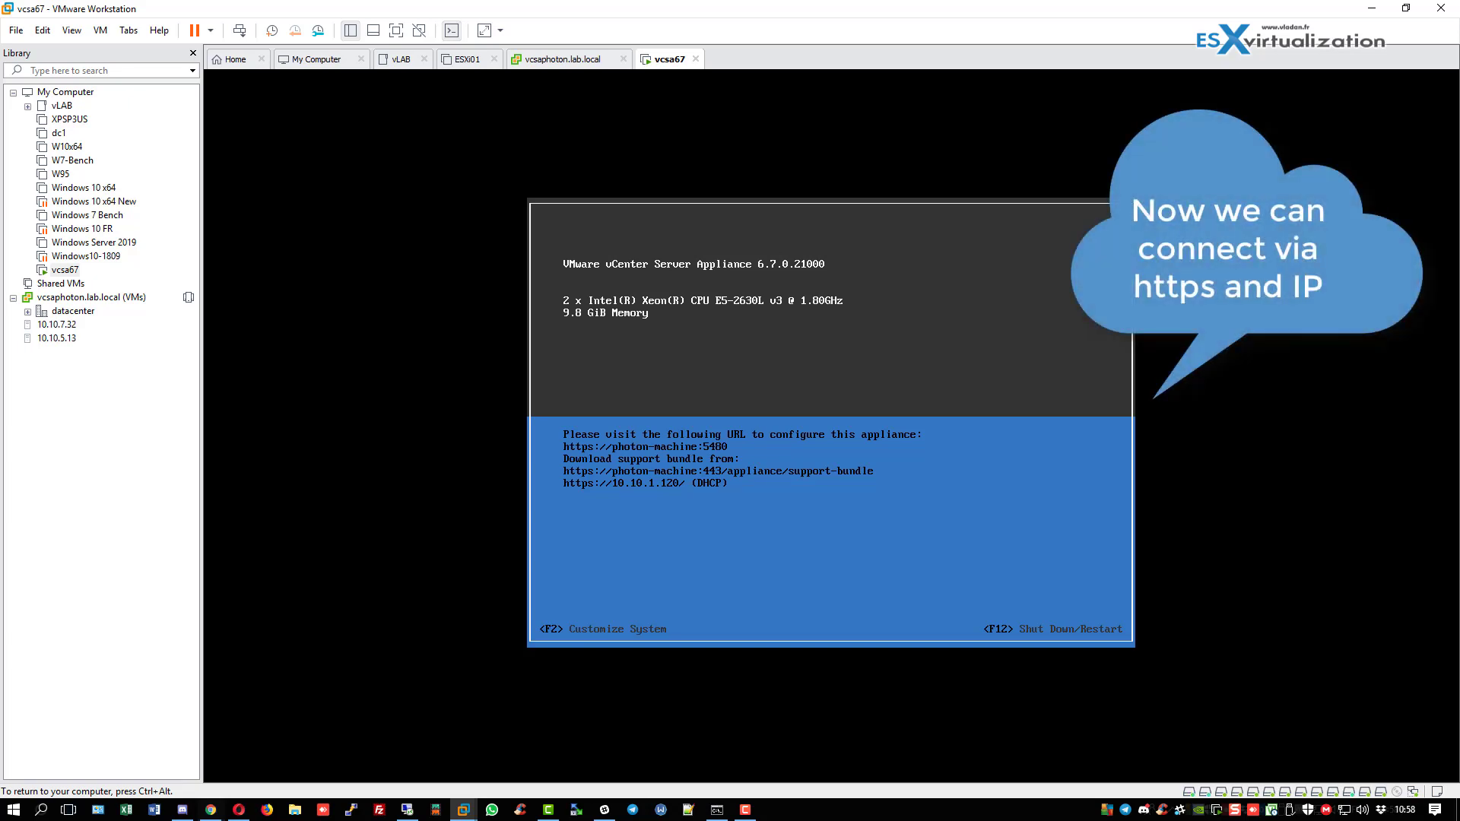
# Release the appliance console with Ctrl+Alt and switch to the web browser.
pyautogui.hotkey('ctrl', 'alt')
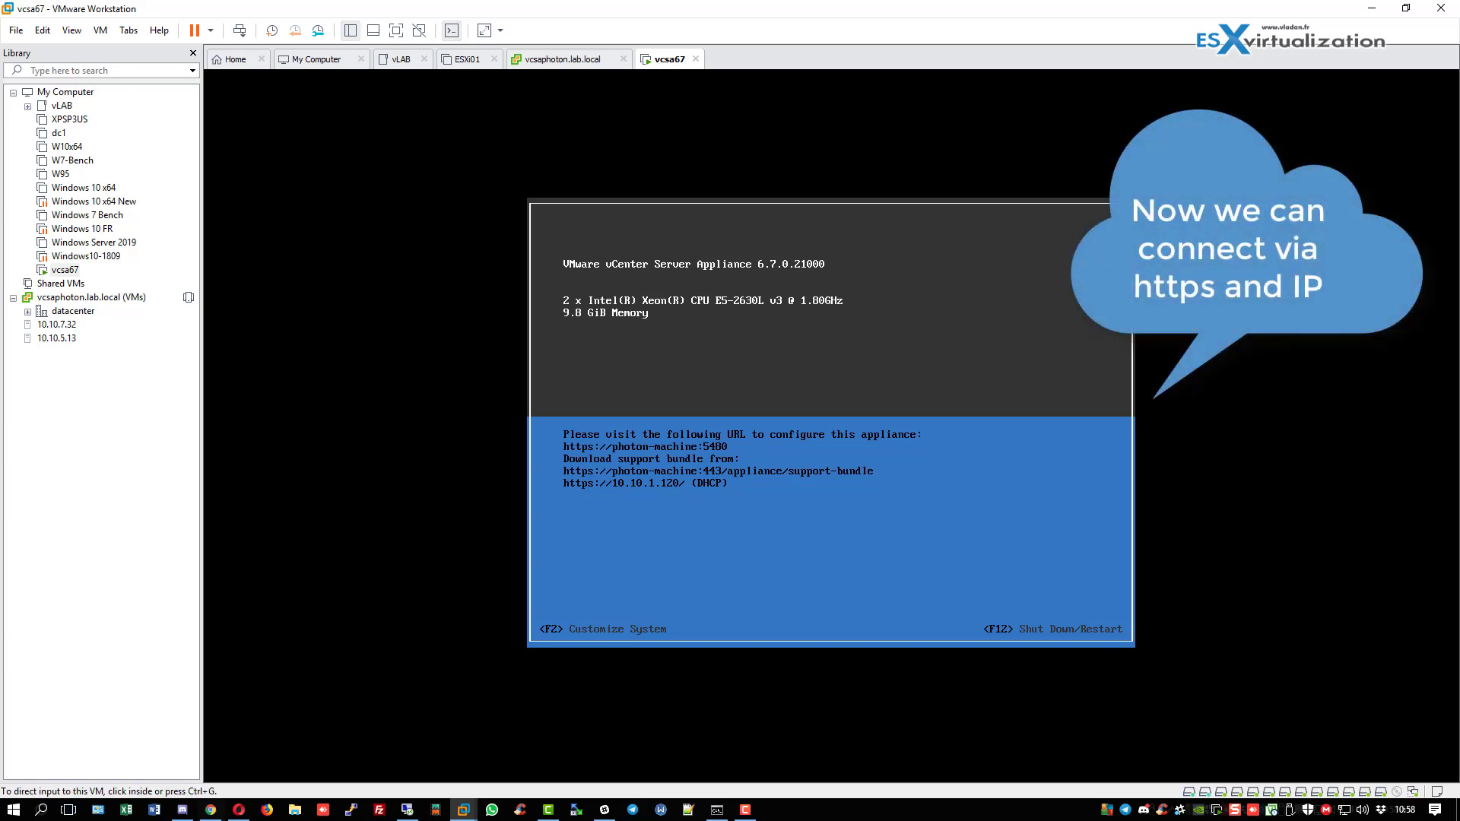
pyautogui.hotkey('alt', 'Tab')
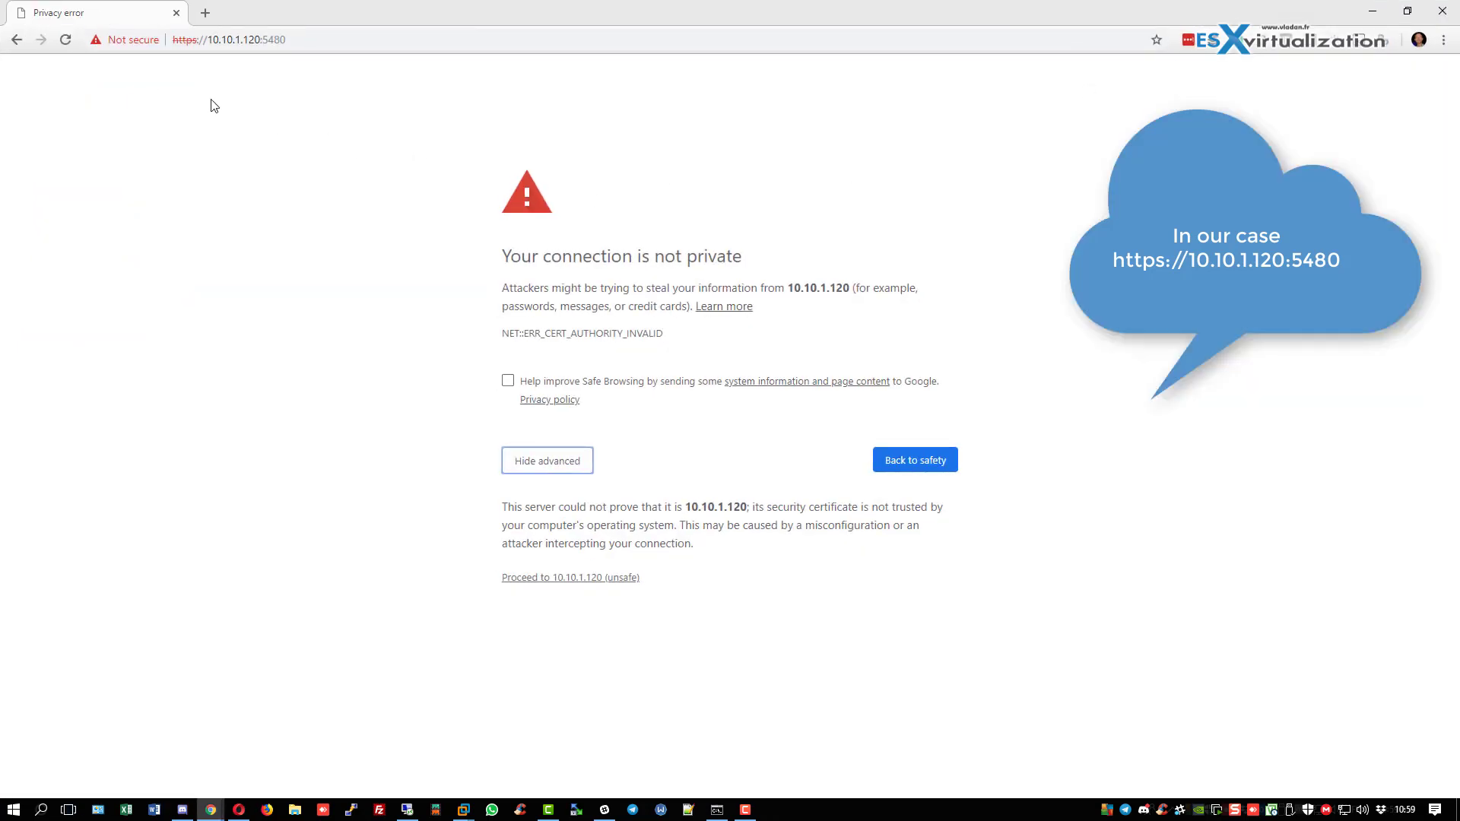
# Proceed past the certificate warning and resize the browser to sit beside the VM console.
pyautogui.click(248, 42)
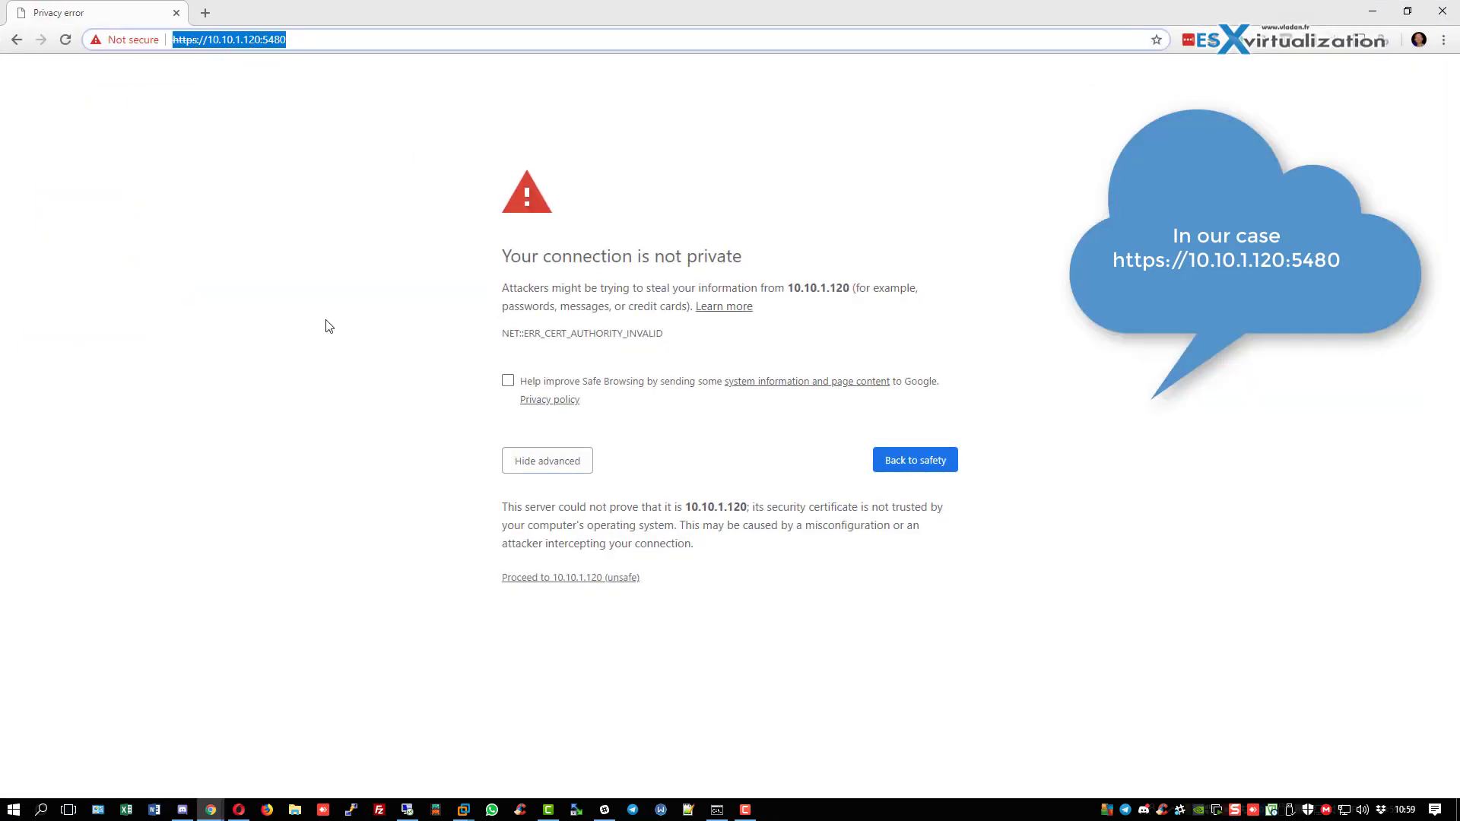
pyautogui.click(541, 577)
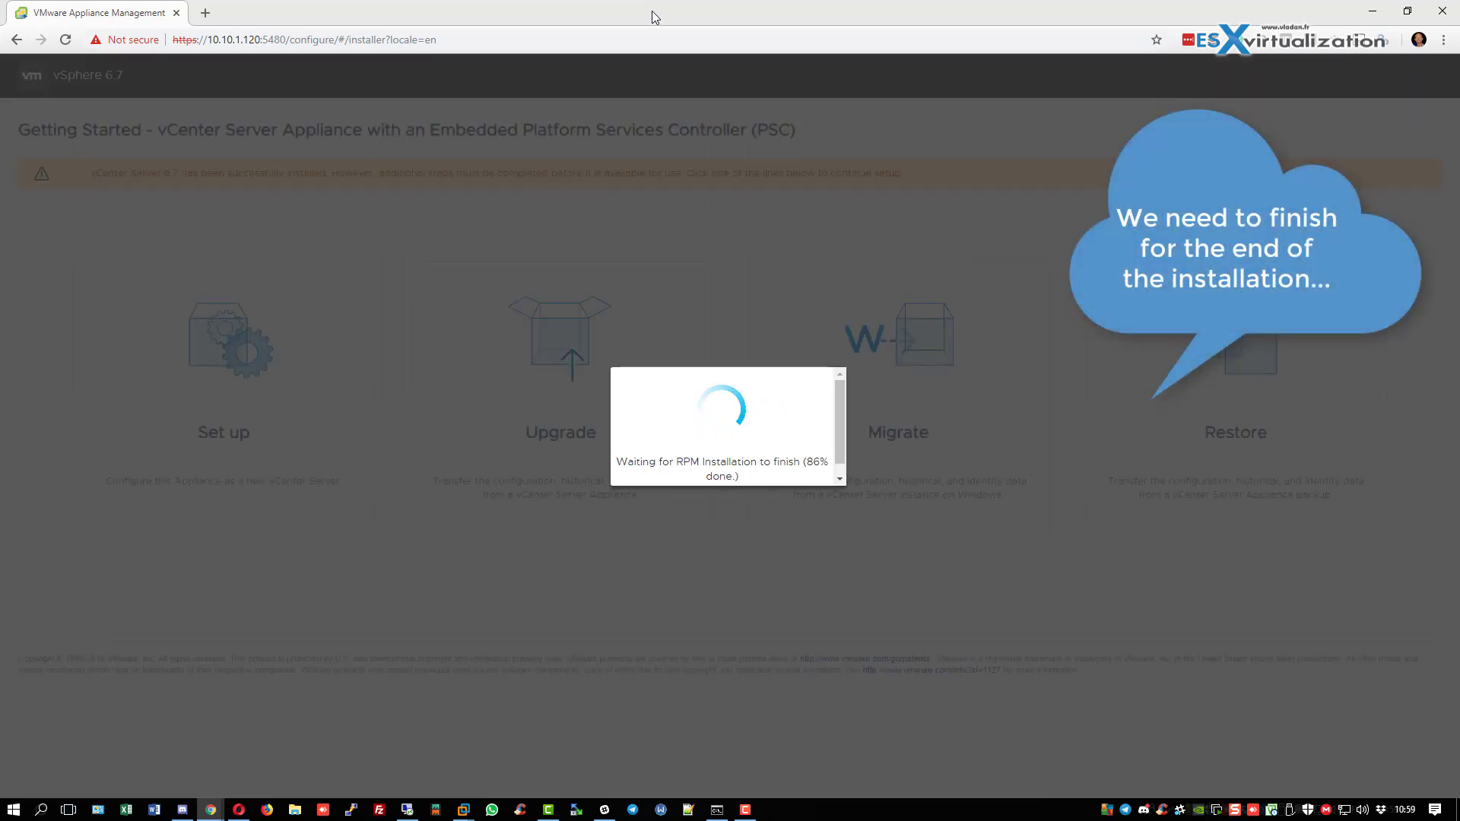
pyautogui.doubleClick(651, 11)
pyautogui.moveTo(75, 43); pyautogui.dragTo(776, 137)
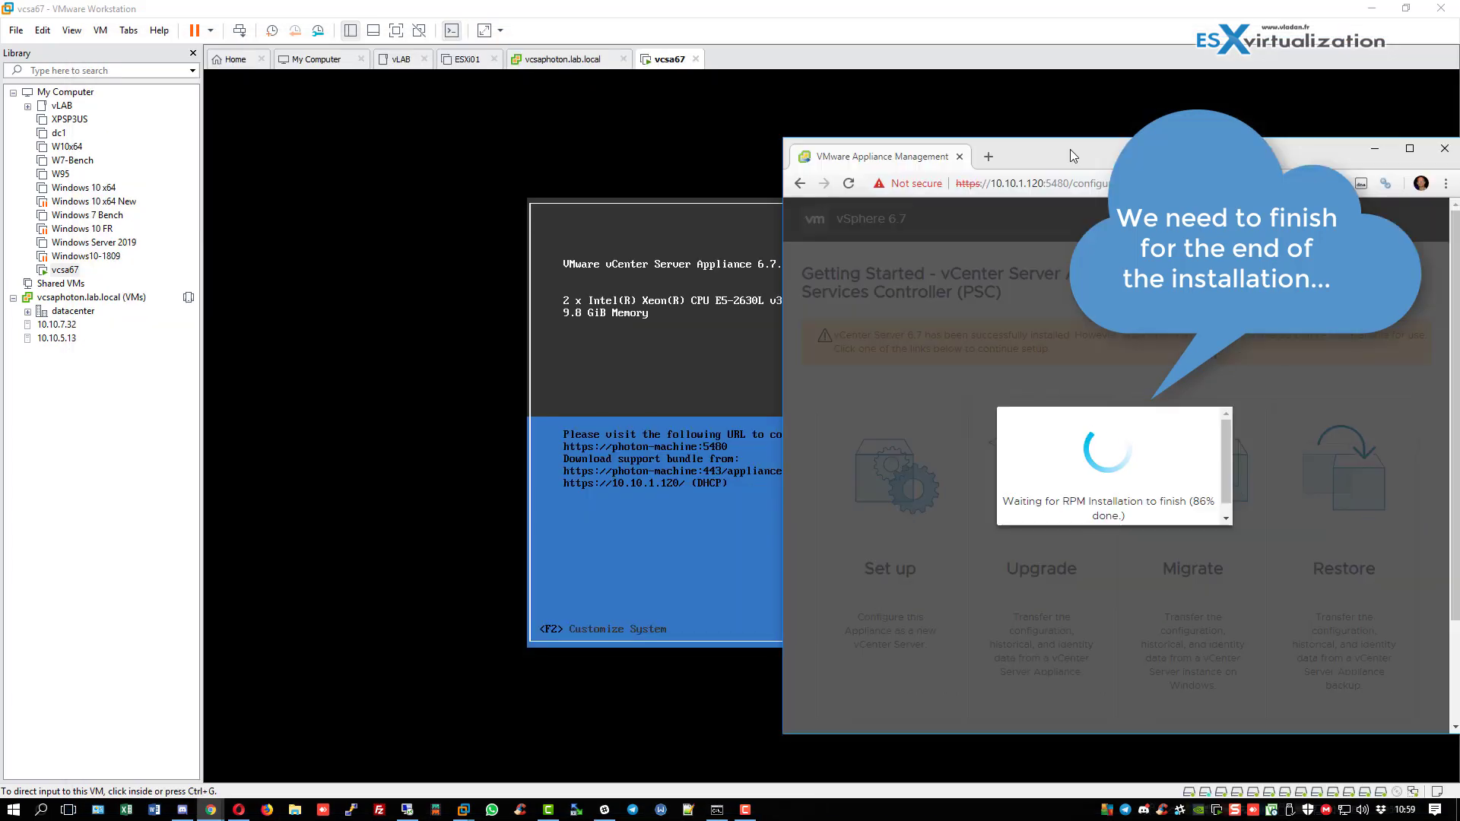
pyautogui.moveTo(1070, 149); pyautogui.dragTo(1045, 135)
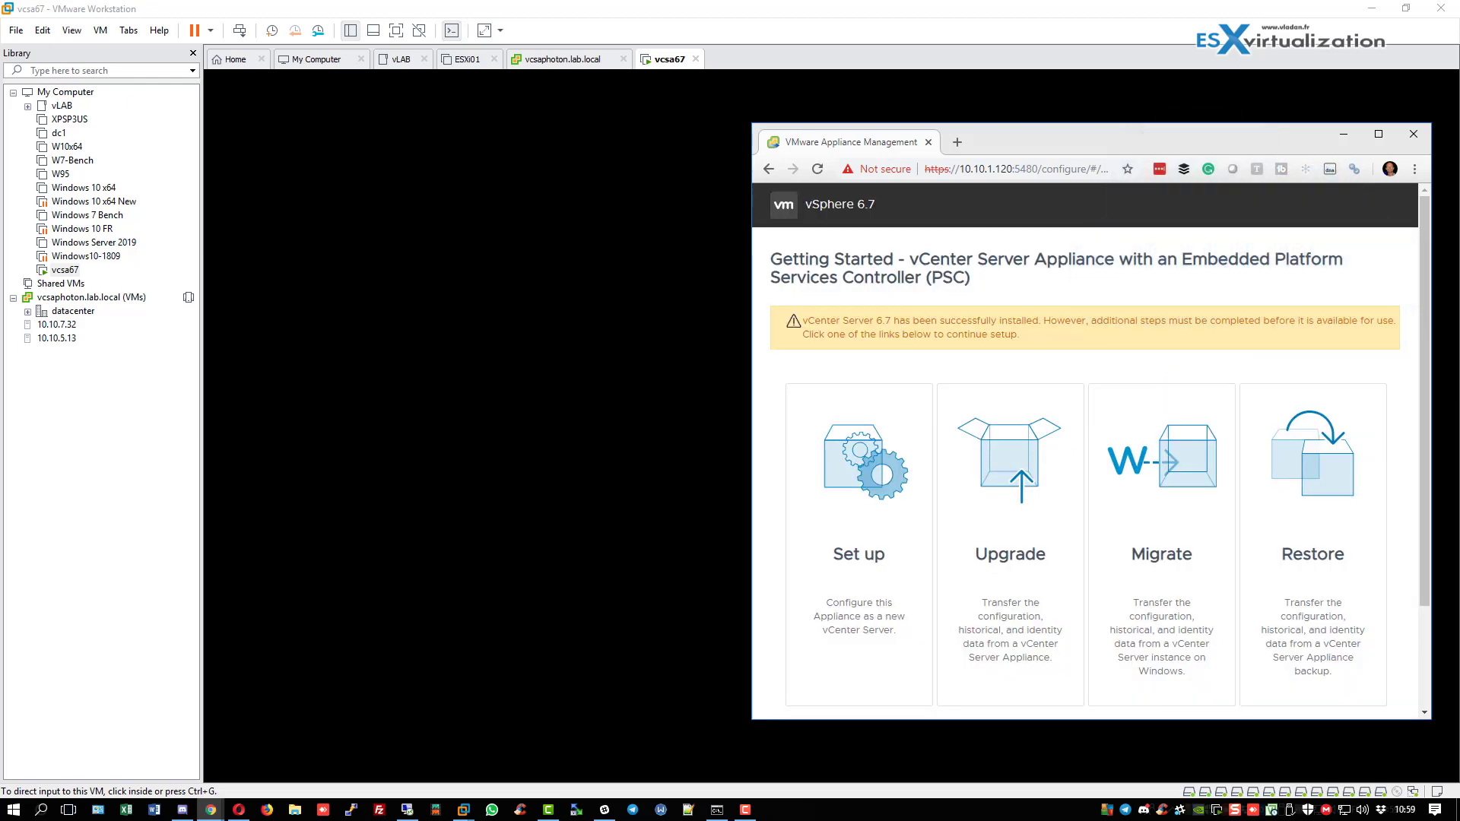
pyautogui.moveTo(1181, 141); pyautogui.dragTo(1167, 113)
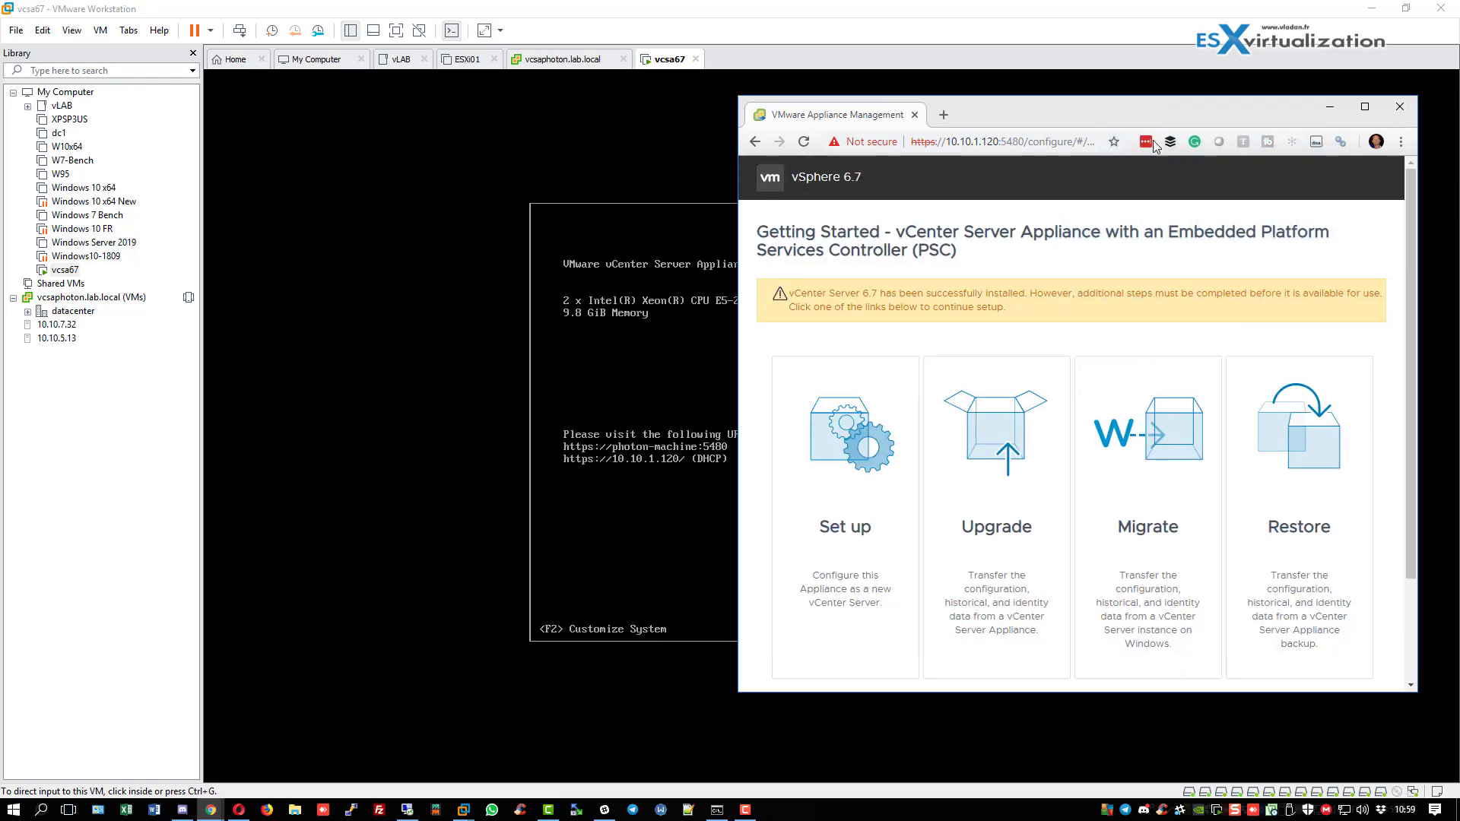
# Choose Set up, log in as root, and accept the appliance configuration settings.
pyautogui.click(846, 431)
pyautogui.click(1032, 403)
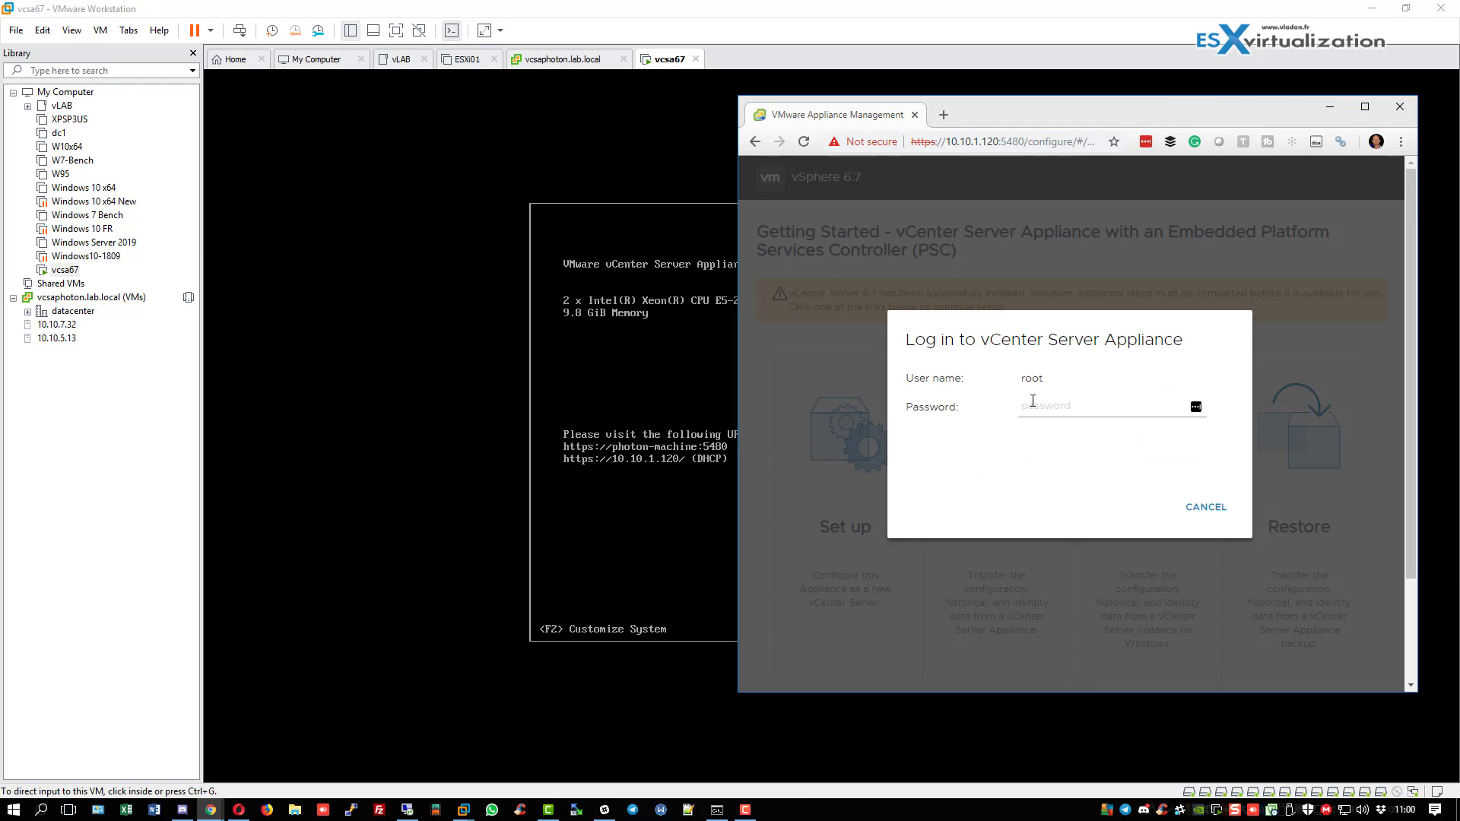
pyautogui.write('••••••••••')
pyautogui.click(1216, 509)
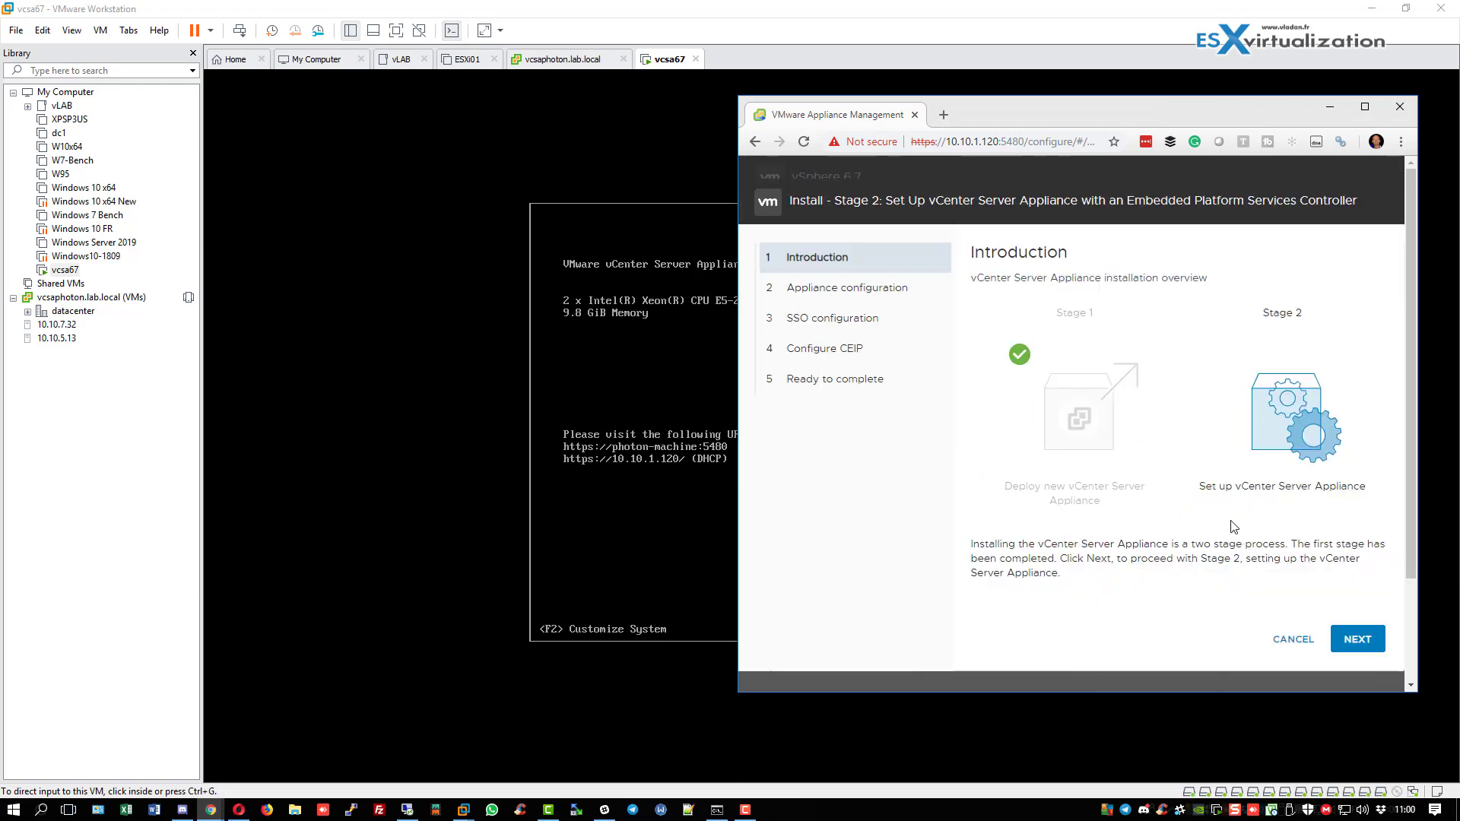
pyautogui.click(1357, 639)
pyautogui.moveTo(735, 683); pyautogui.dragTo(661, 684)
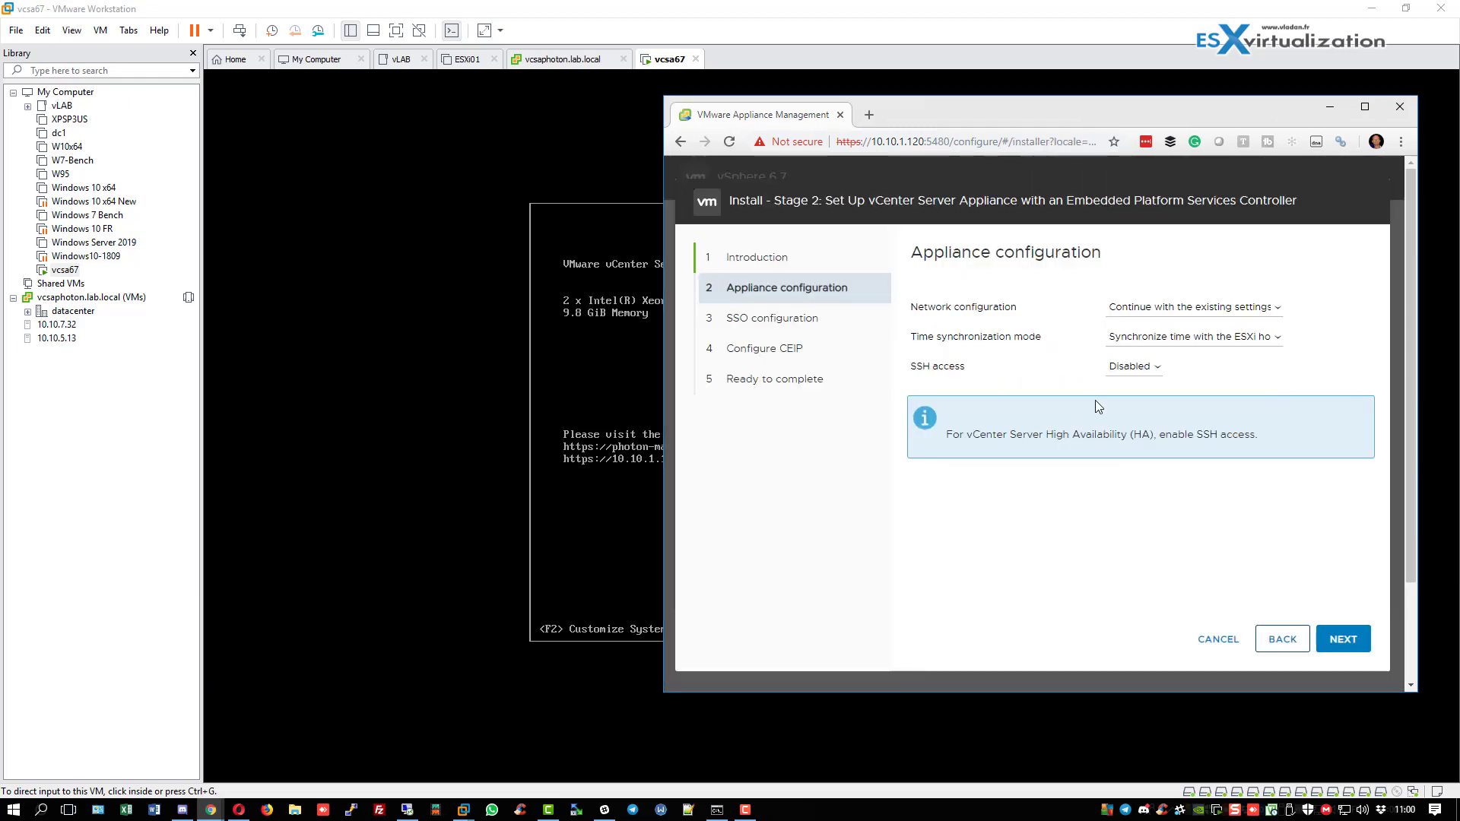
pyautogui.click(1341, 639)
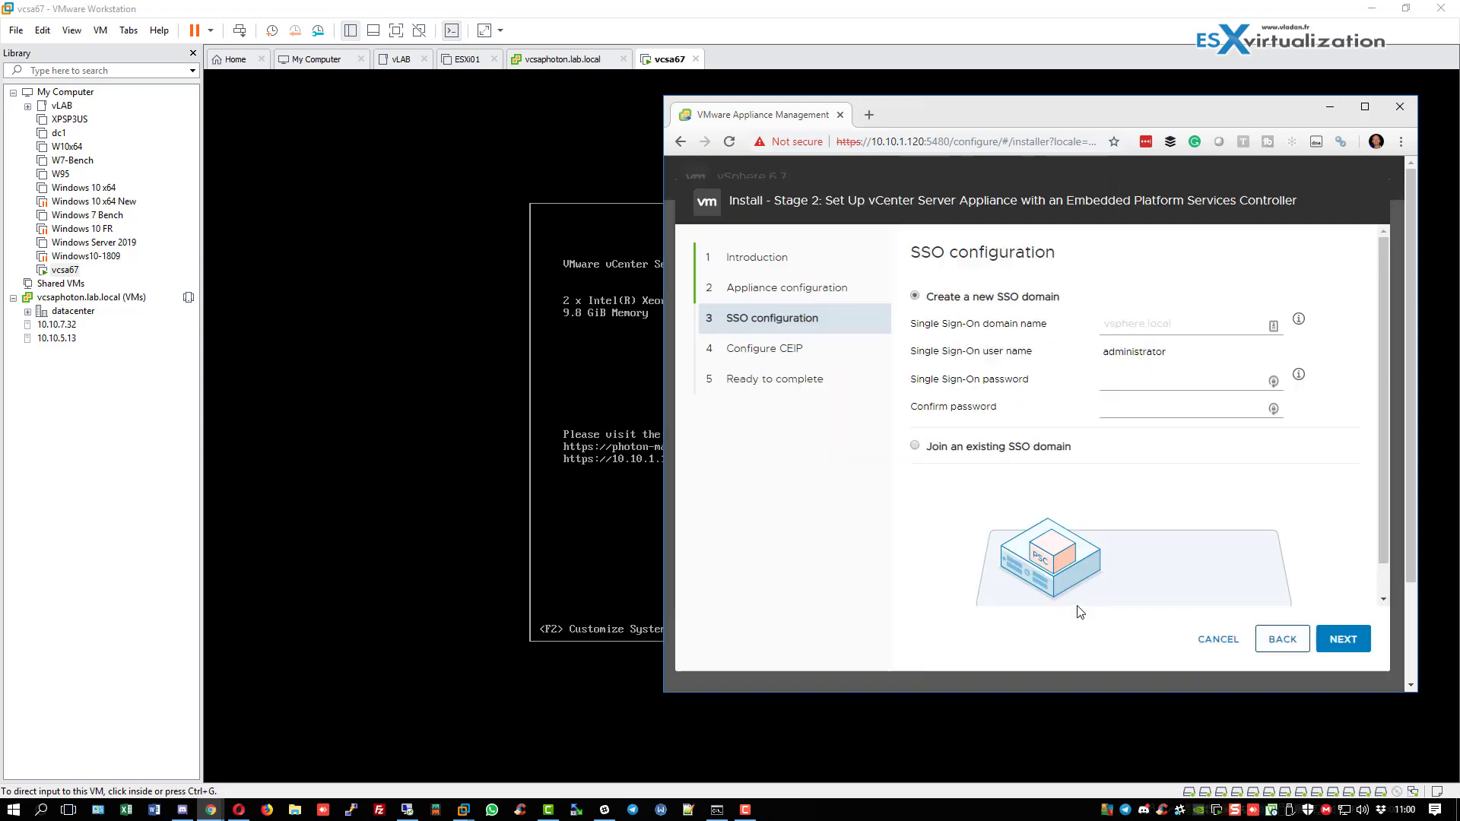
# Create SSO domain vsphere.local with its administrator password, re-logging in as root after session expiry.
pyautogui.click(1108, 324)
pyautogui.write('vsphere.local')
pyautogui.press('Tab')
pyautogui.write('************')
pyautogui.press('Tab')
pyautogui.write('************')
pyautogui.click(1357, 642)
pyautogui.click(1085, 410)
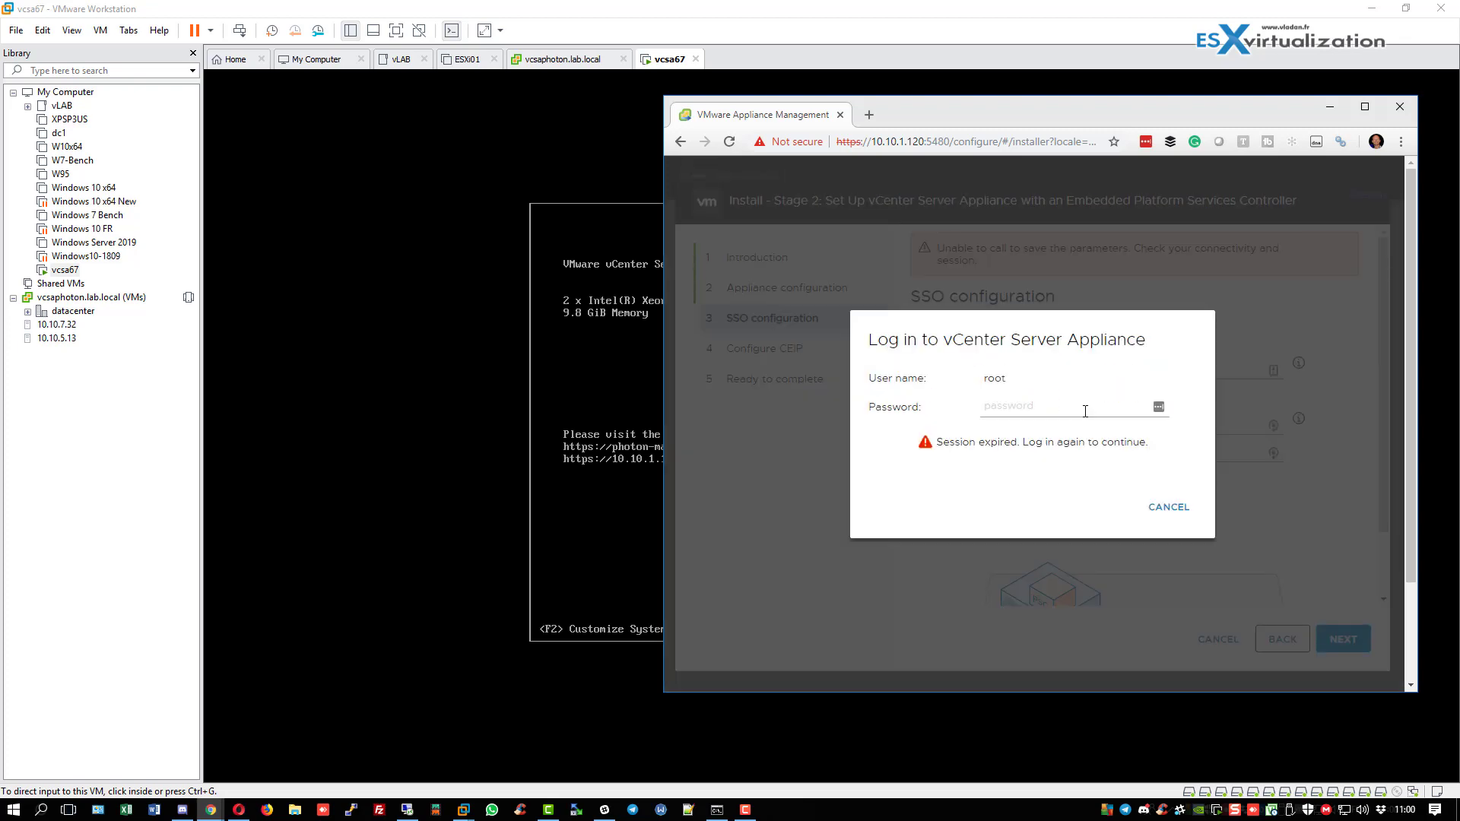
pyautogui.write('************')
pyautogui.click(1174, 507)
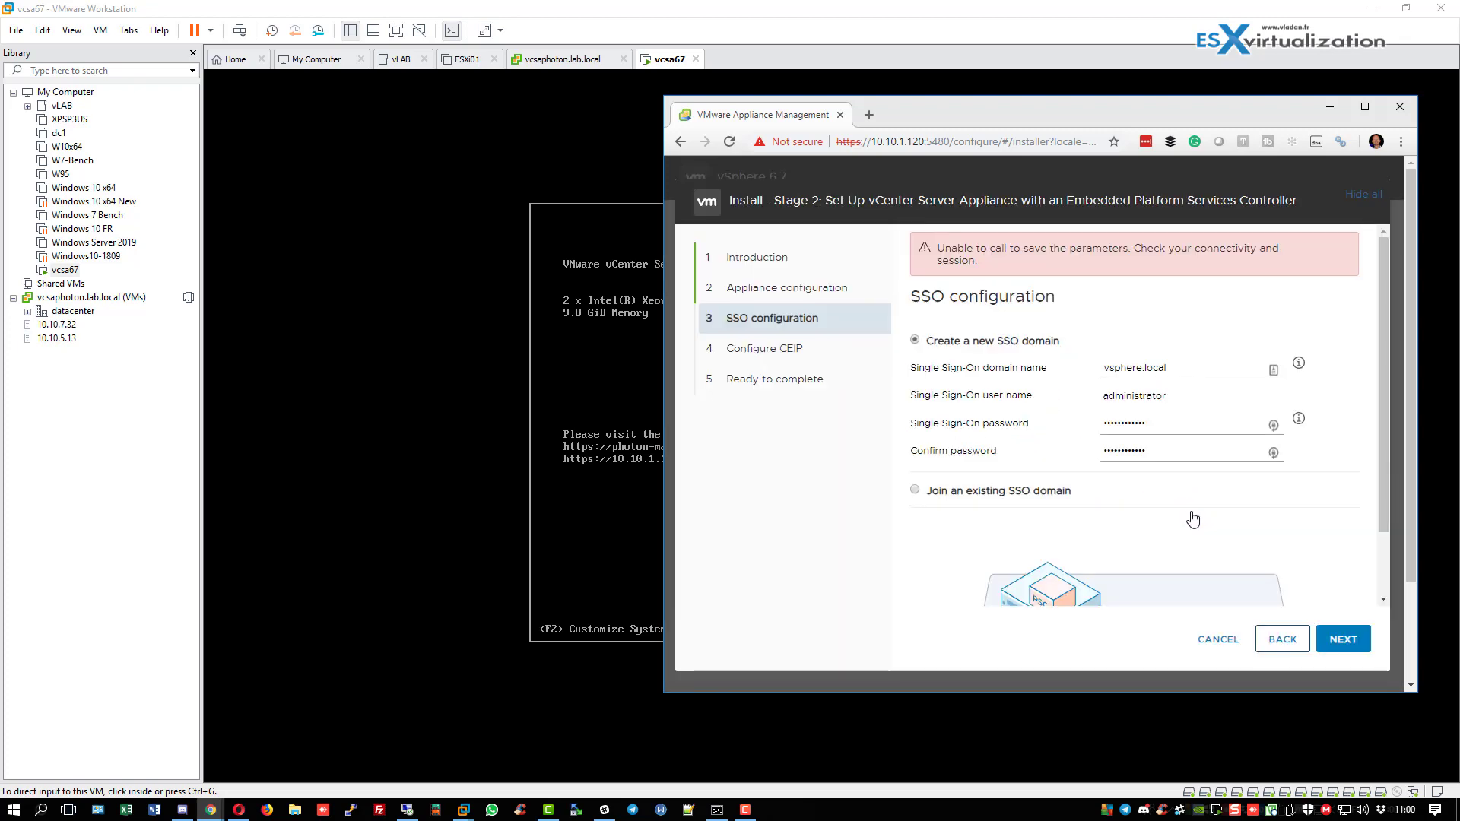
pyautogui.click(1340, 643)
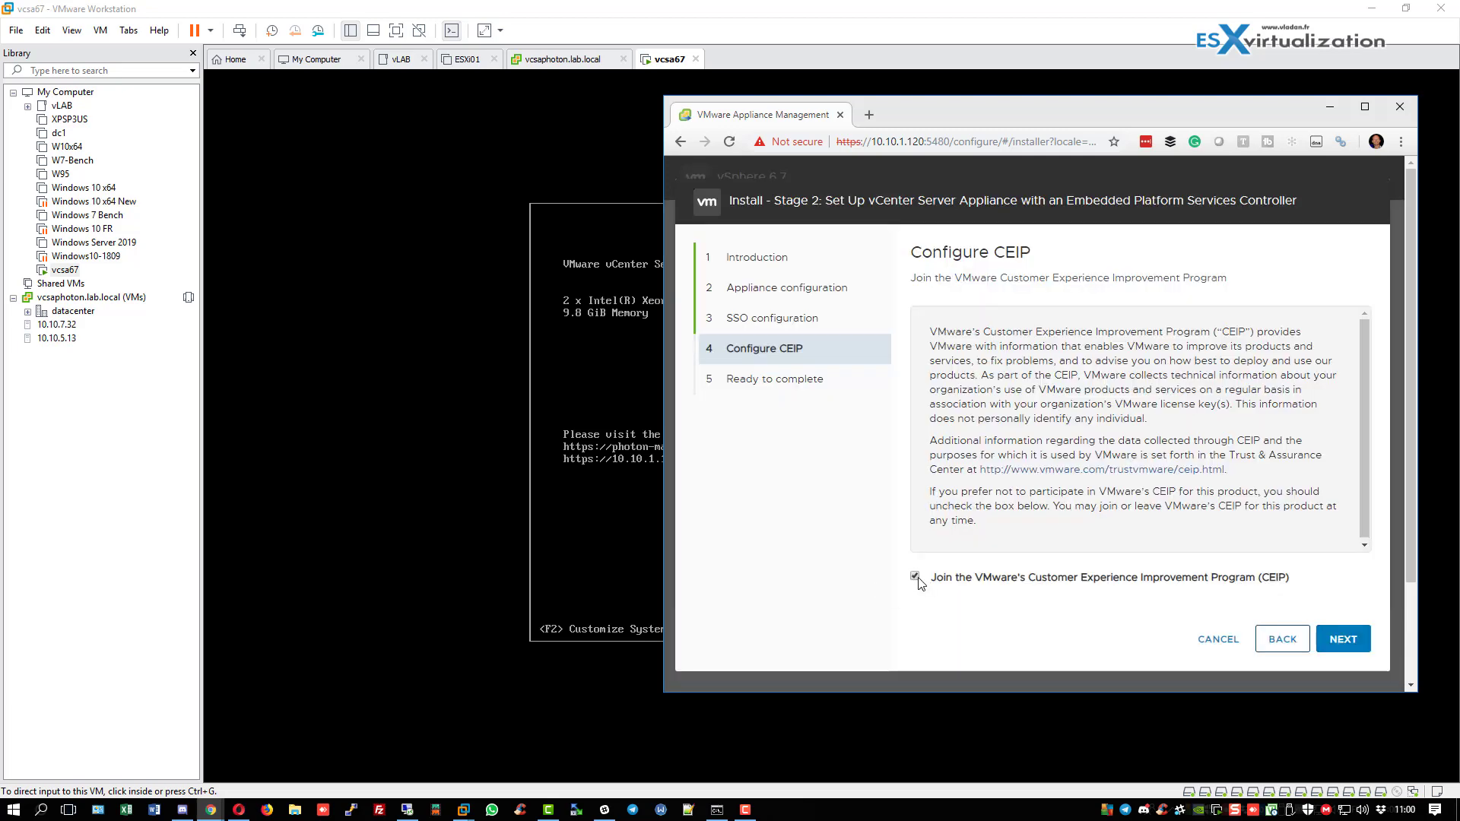
# Opt out of CEIP and start the Stage 2 configuration, confirming the warning.
pyautogui.click(915, 577)
pyautogui.click(1354, 643)
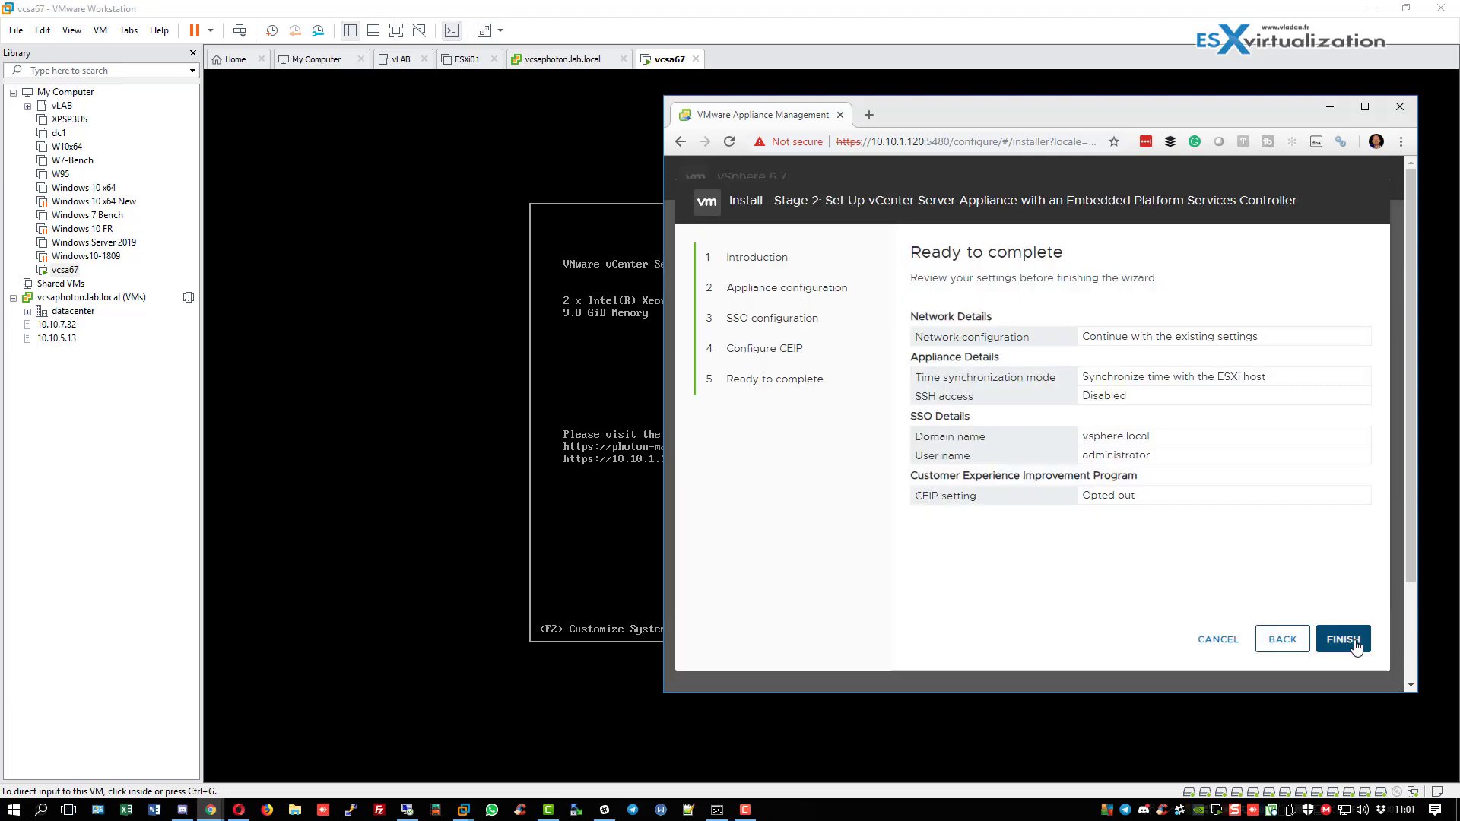
pyautogui.click(1355, 642)
pyautogui.click(1064, 477)
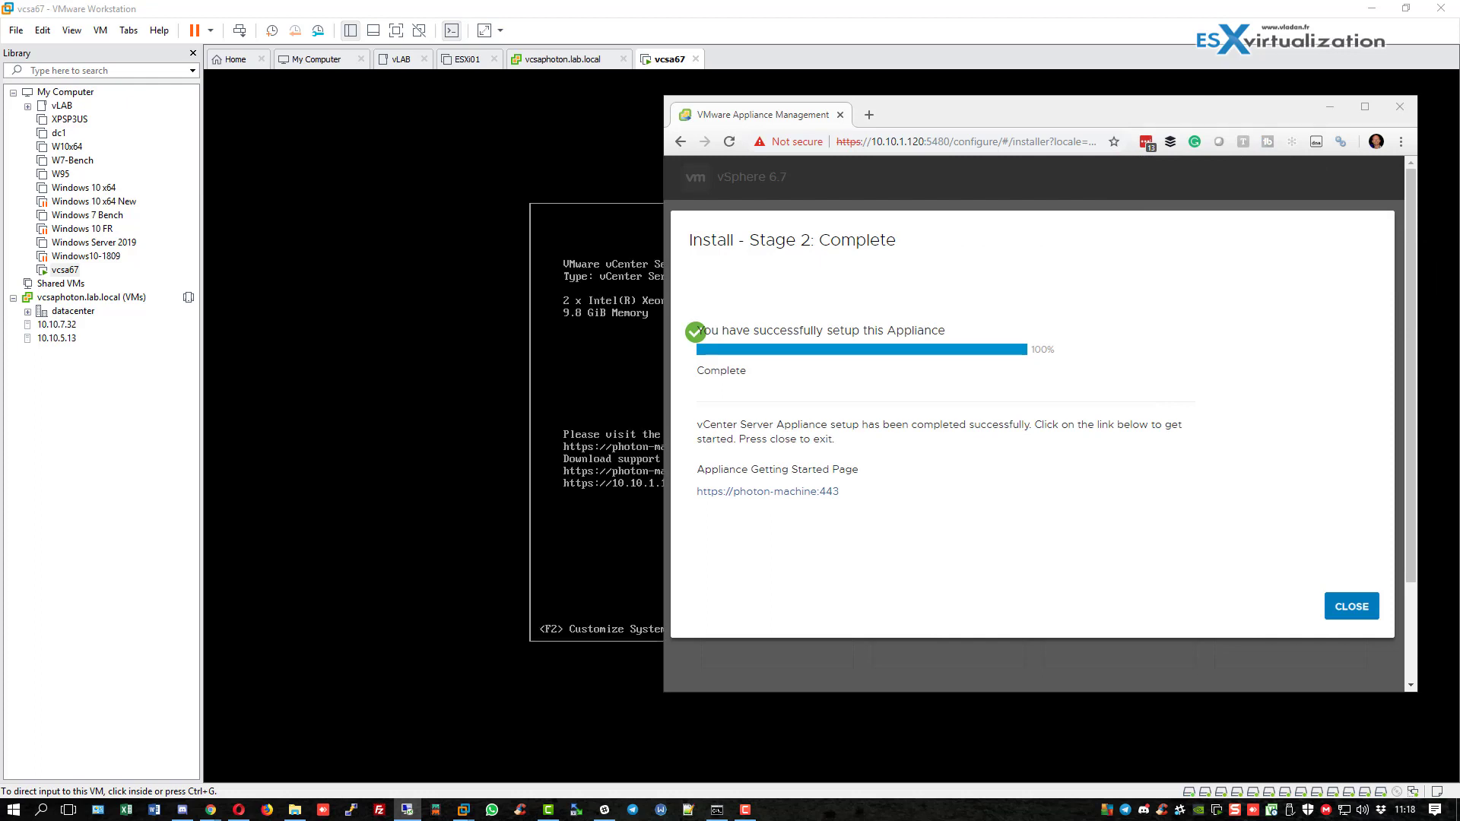
# Close the Stage 2 completion screen and proceed past the certificate warning.
pyautogui.click(1110, 448)
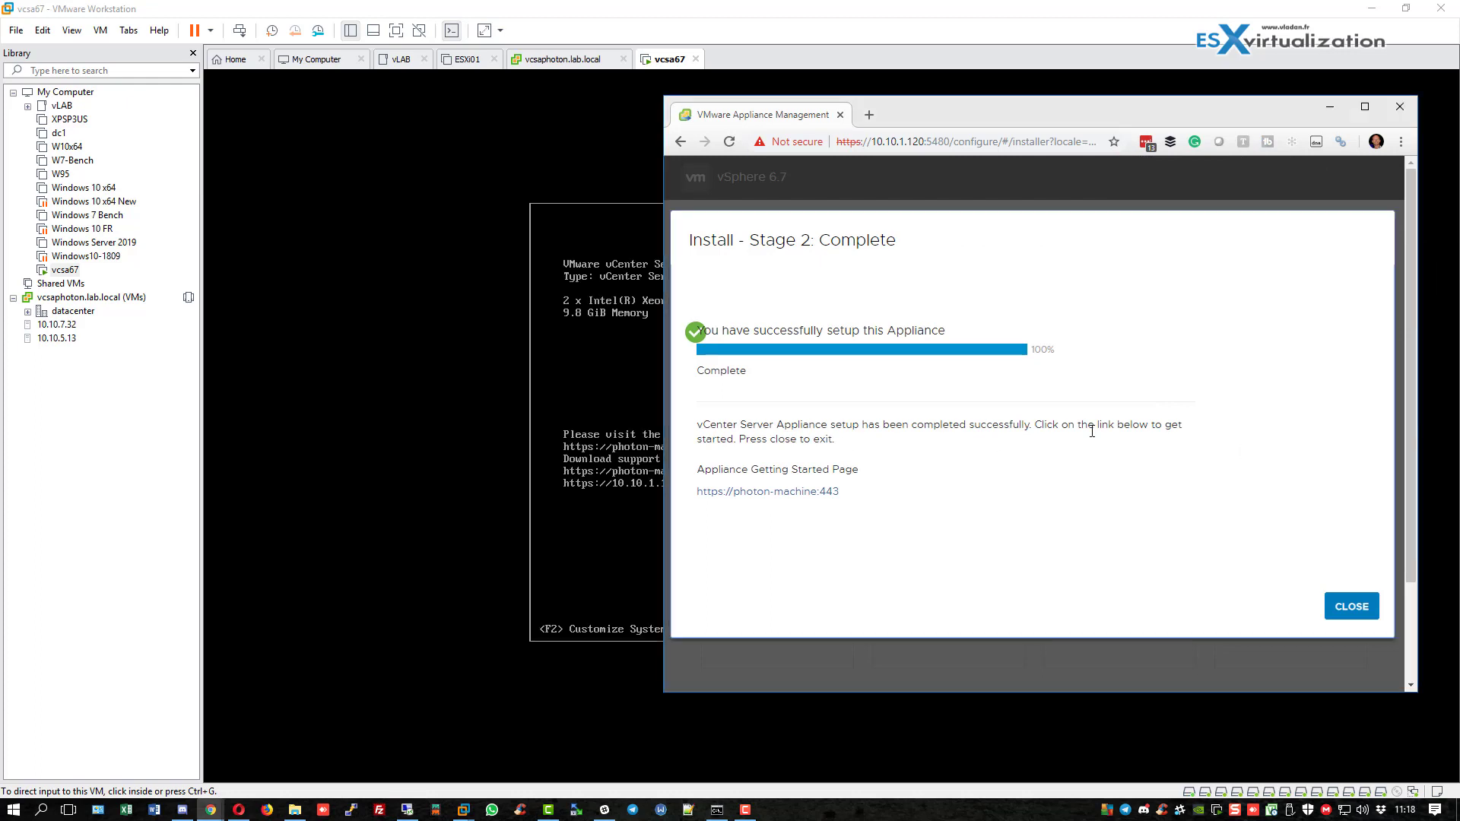
pyautogui.click(821, 493)
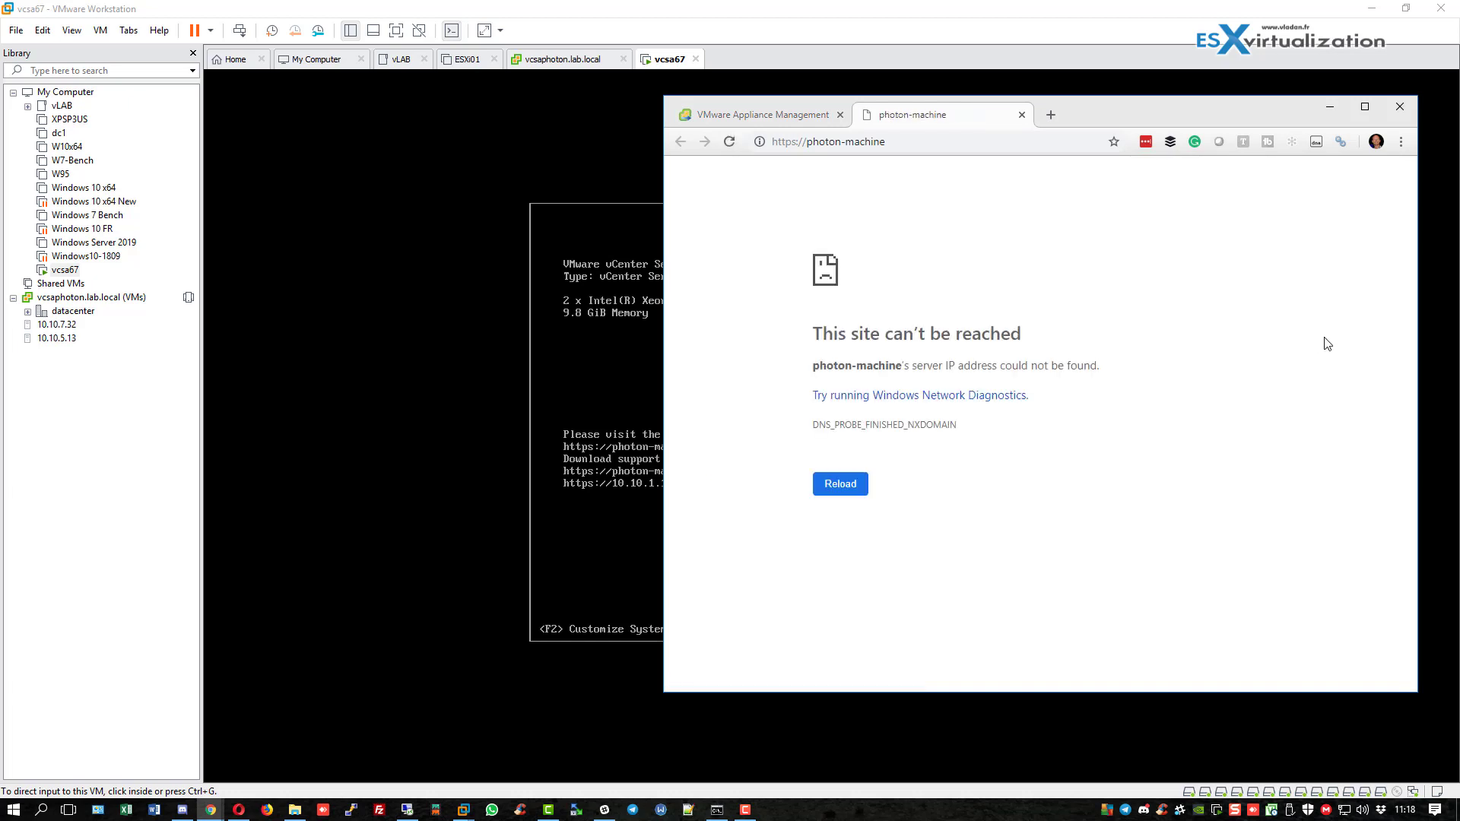
pyautogui.click(760, 114)
pyautogui.click(1351, 605)
pyautogui.click(846, 533)
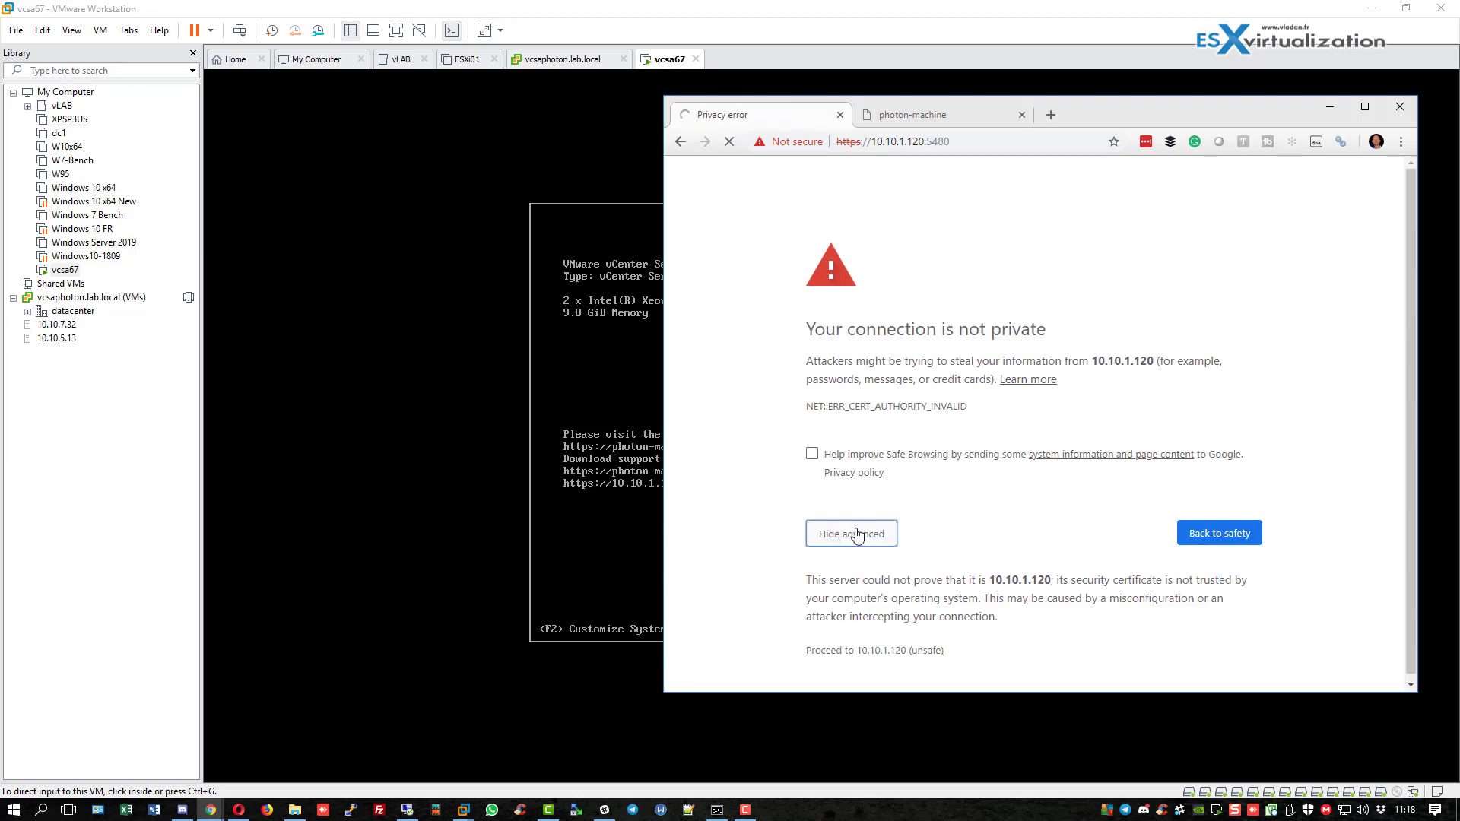
pyautogui.click(854, 651)
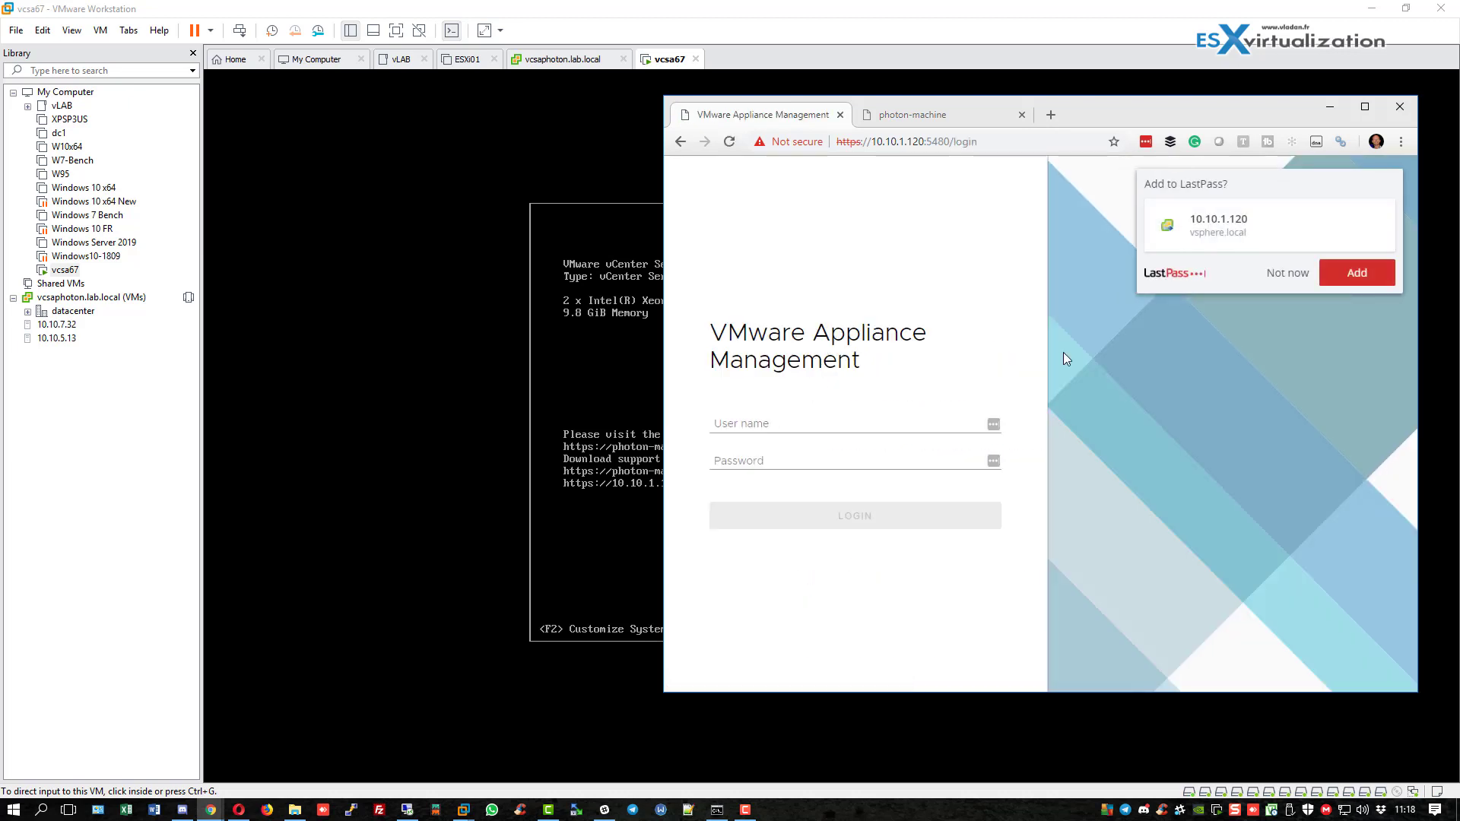
# Log in to the appliance management page as root with the root password.
pyautogui.click(1276, 282)
pyautogui.click(804, 427)
pyautogui.write('root')
pyautogui.press('Tab')
pyautogui.write('VM')
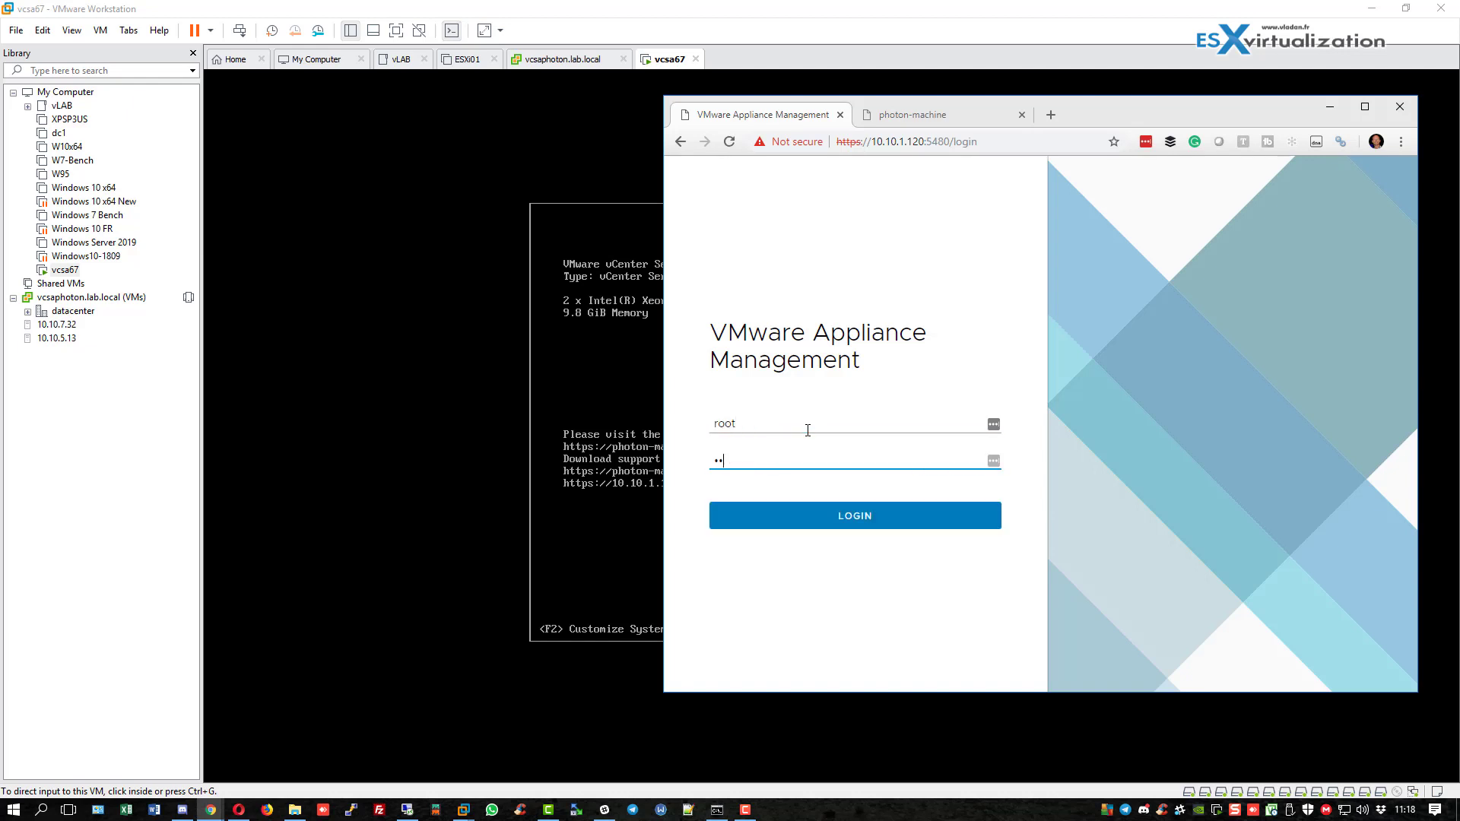
pyautogui.press('Return')
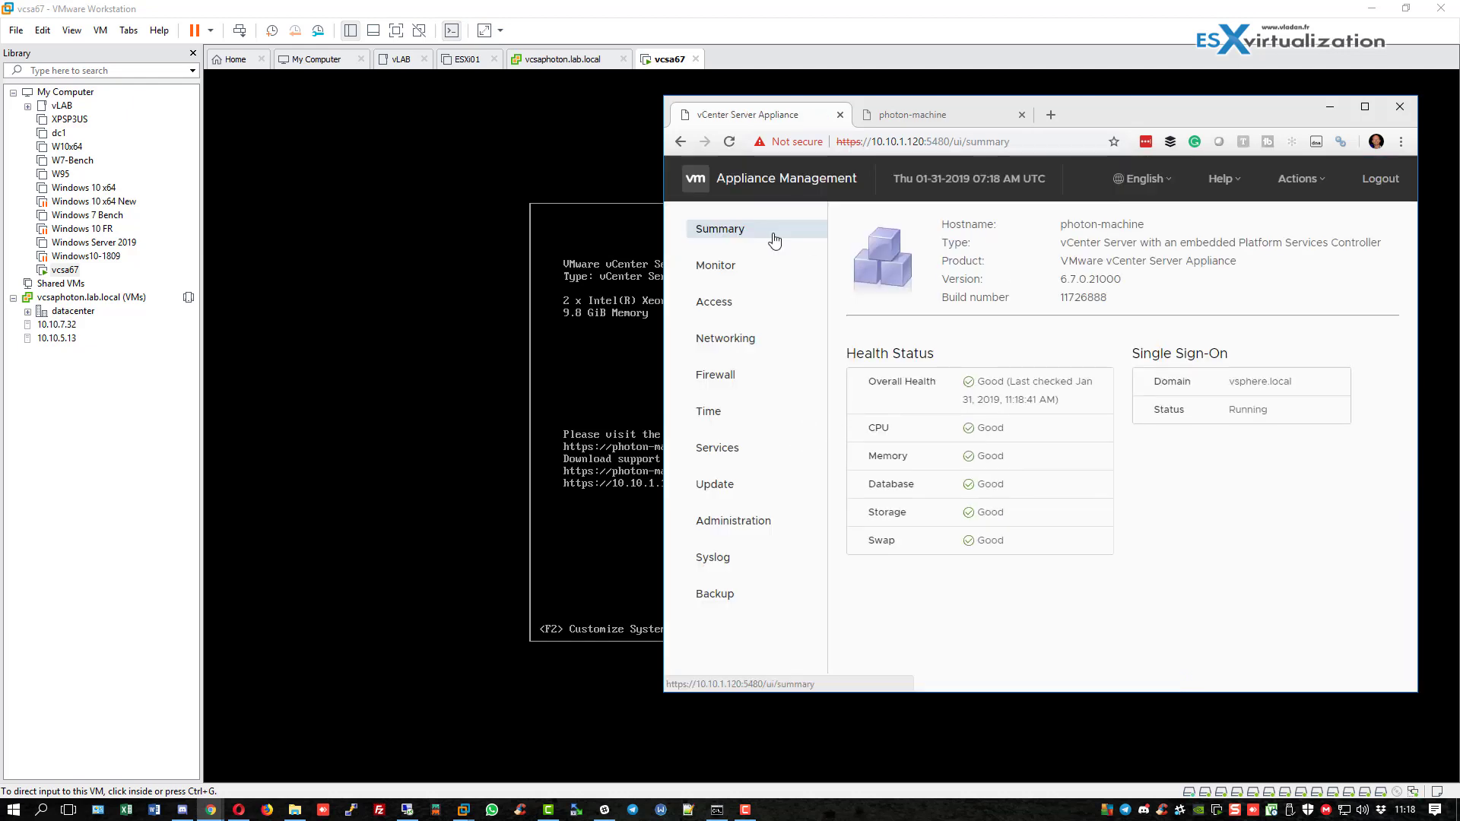
# Review the NIC 0 and Hostname and DNS network settings, then cancel without changes.
pyautogui.click(739, 342)
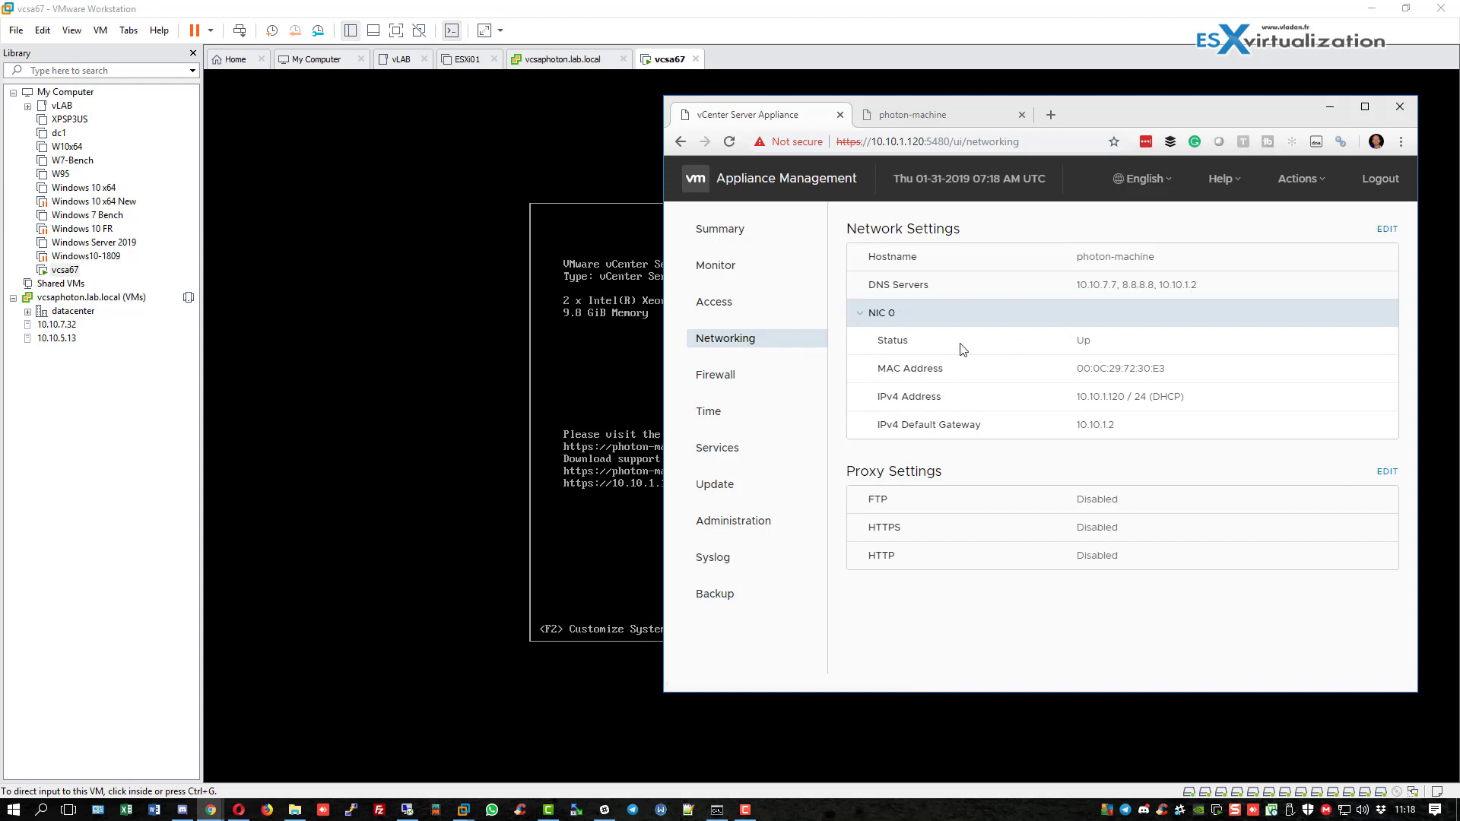
pyautogui.click(1386, 229)
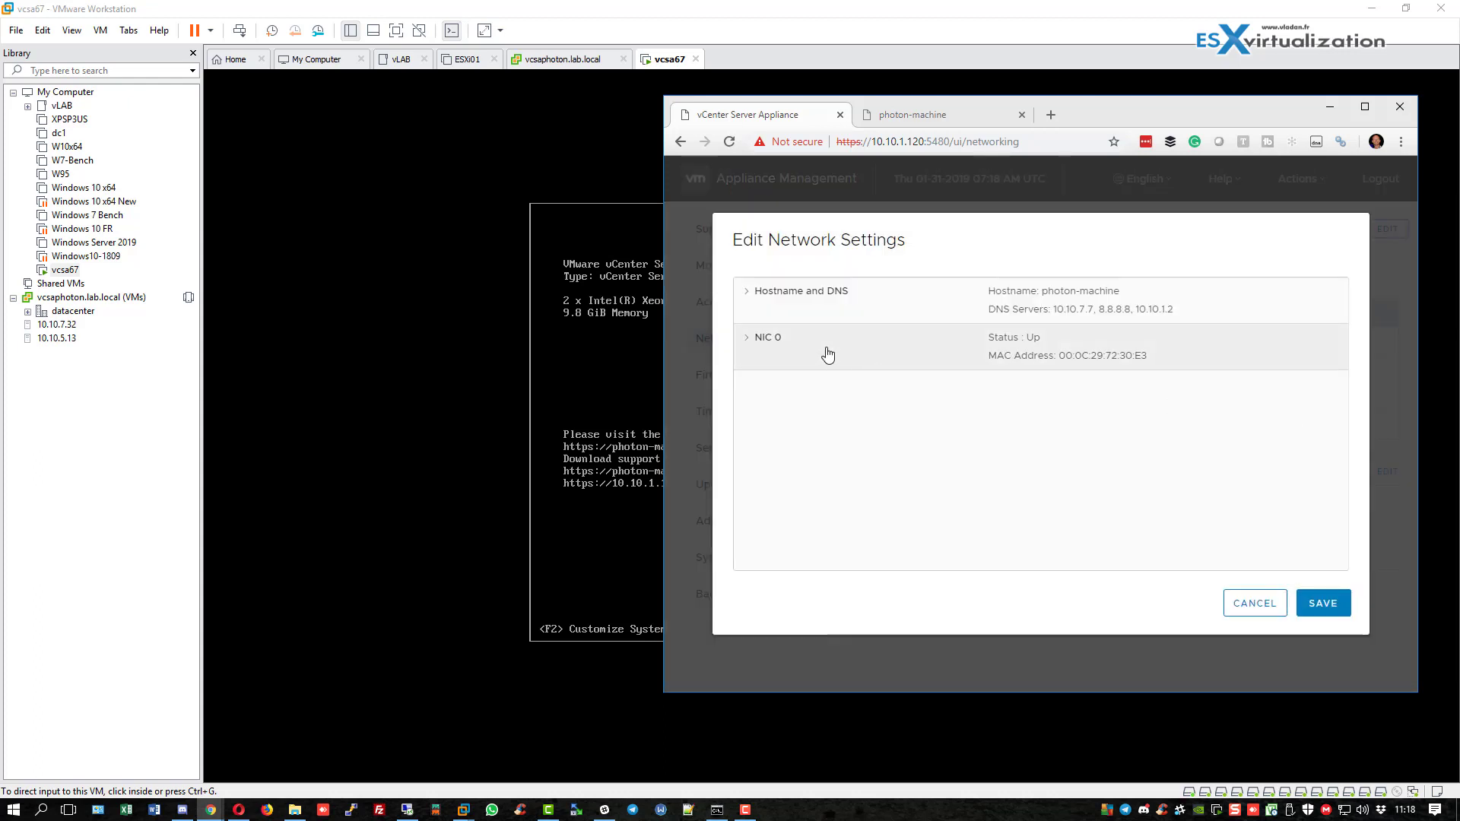
pyautogui.click(748, 342)
pyautogui.click(994, 443)
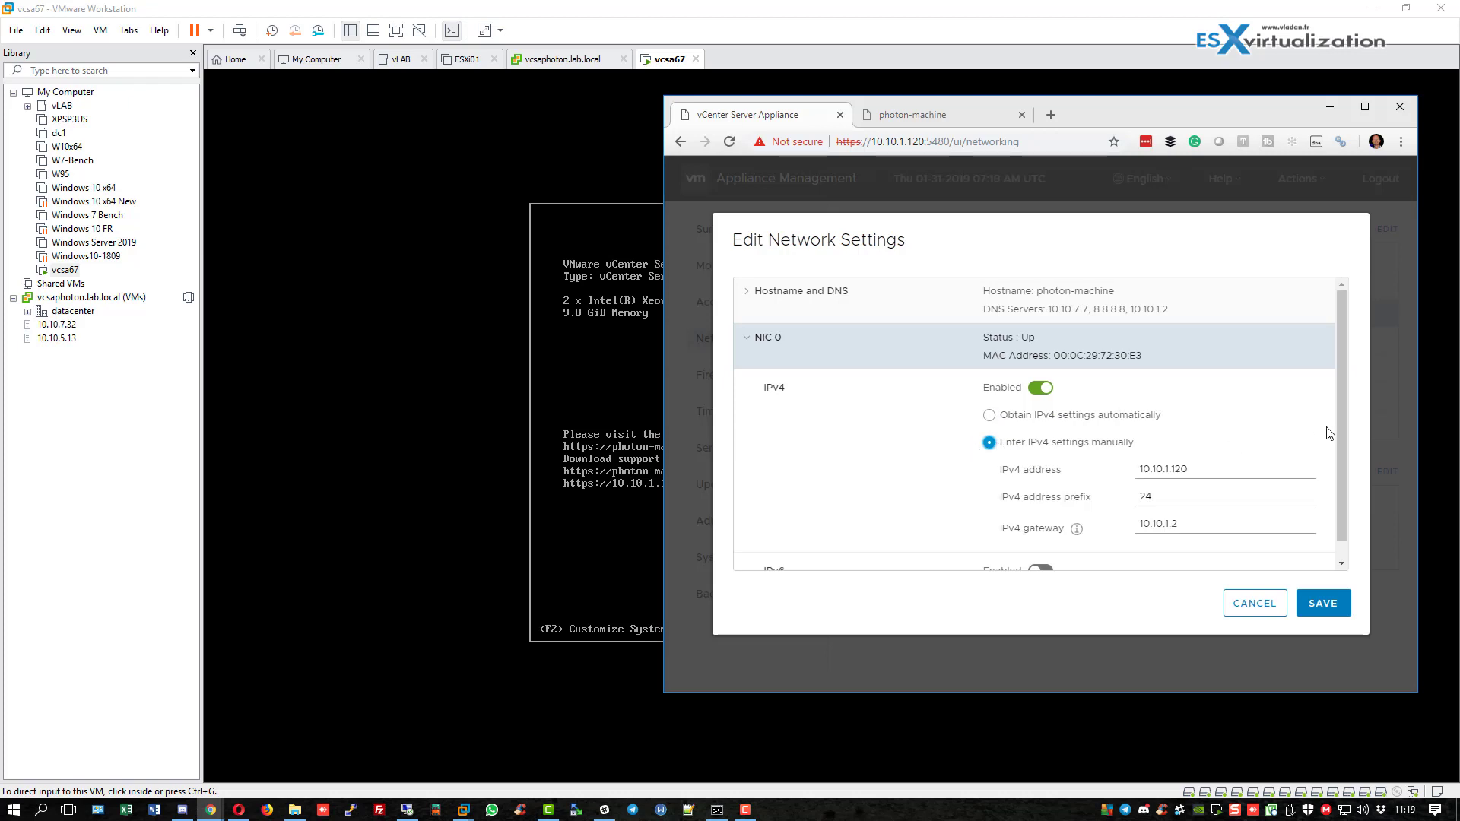
pyautogui.scroll(-1, 1330, 435)
pyautogui.scroll(1, 1338, 471)
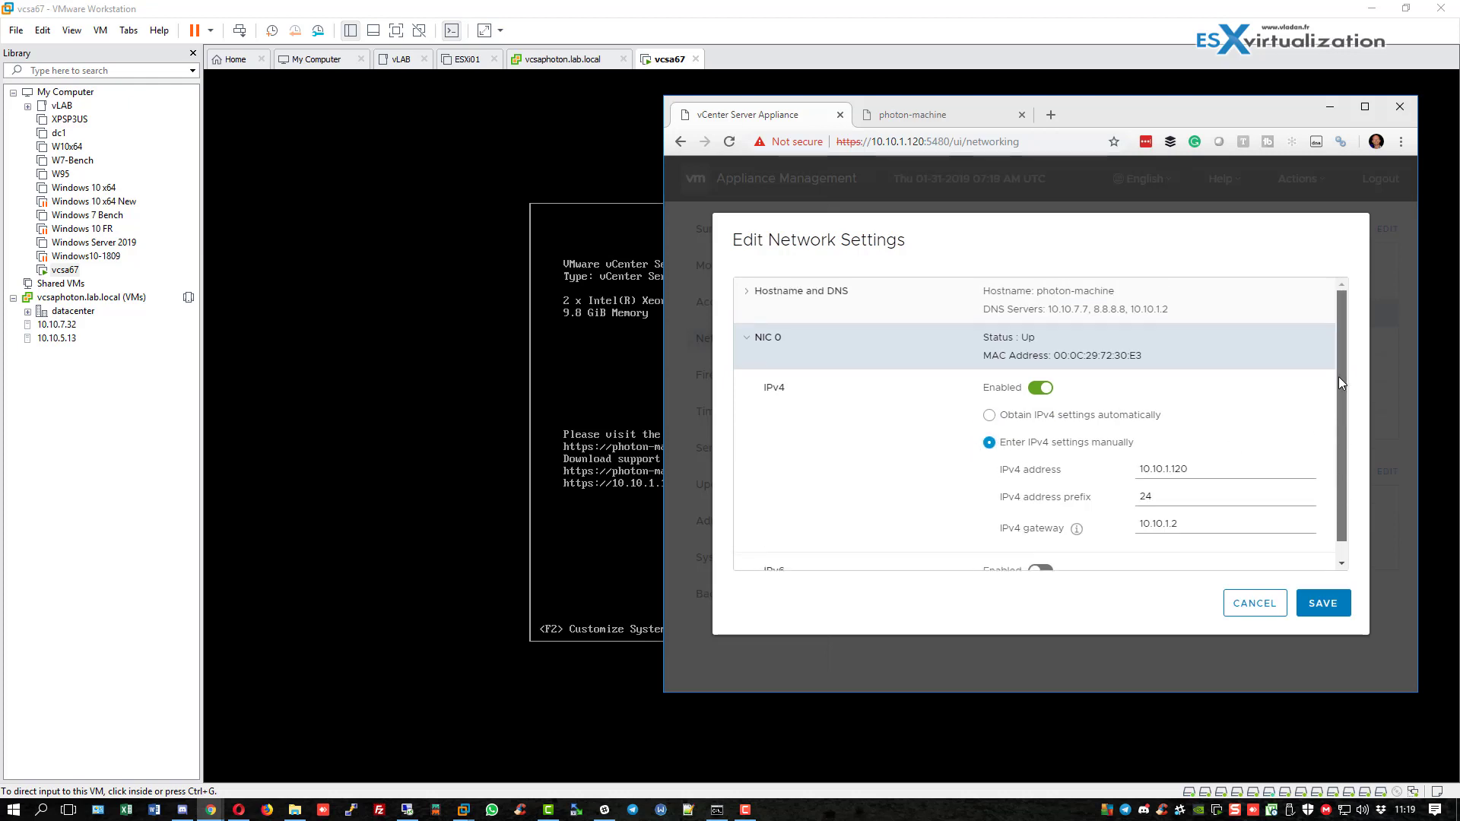
pyautogui.click(746, 292)
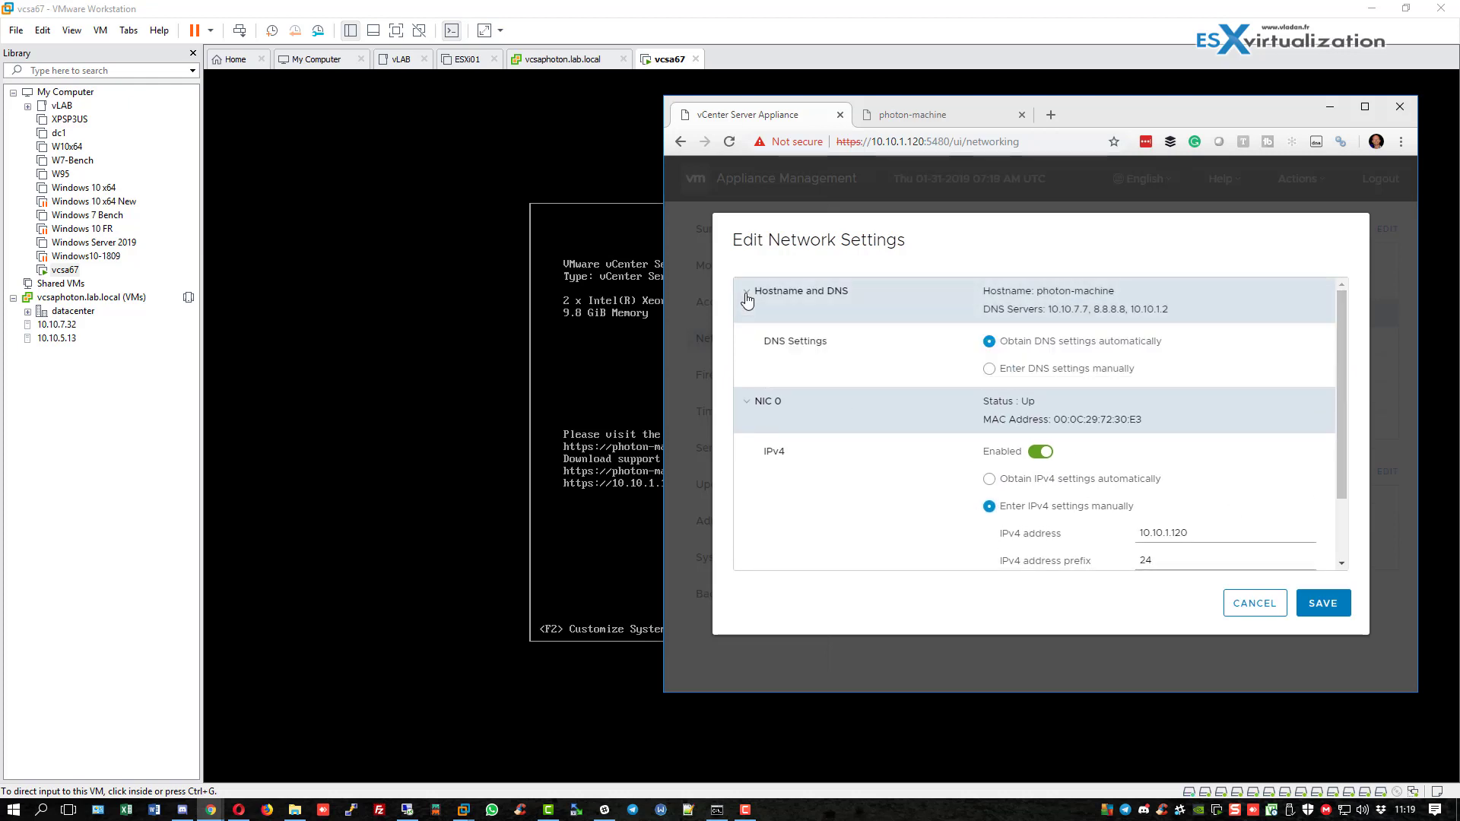
pyautogui.click(988, 368)
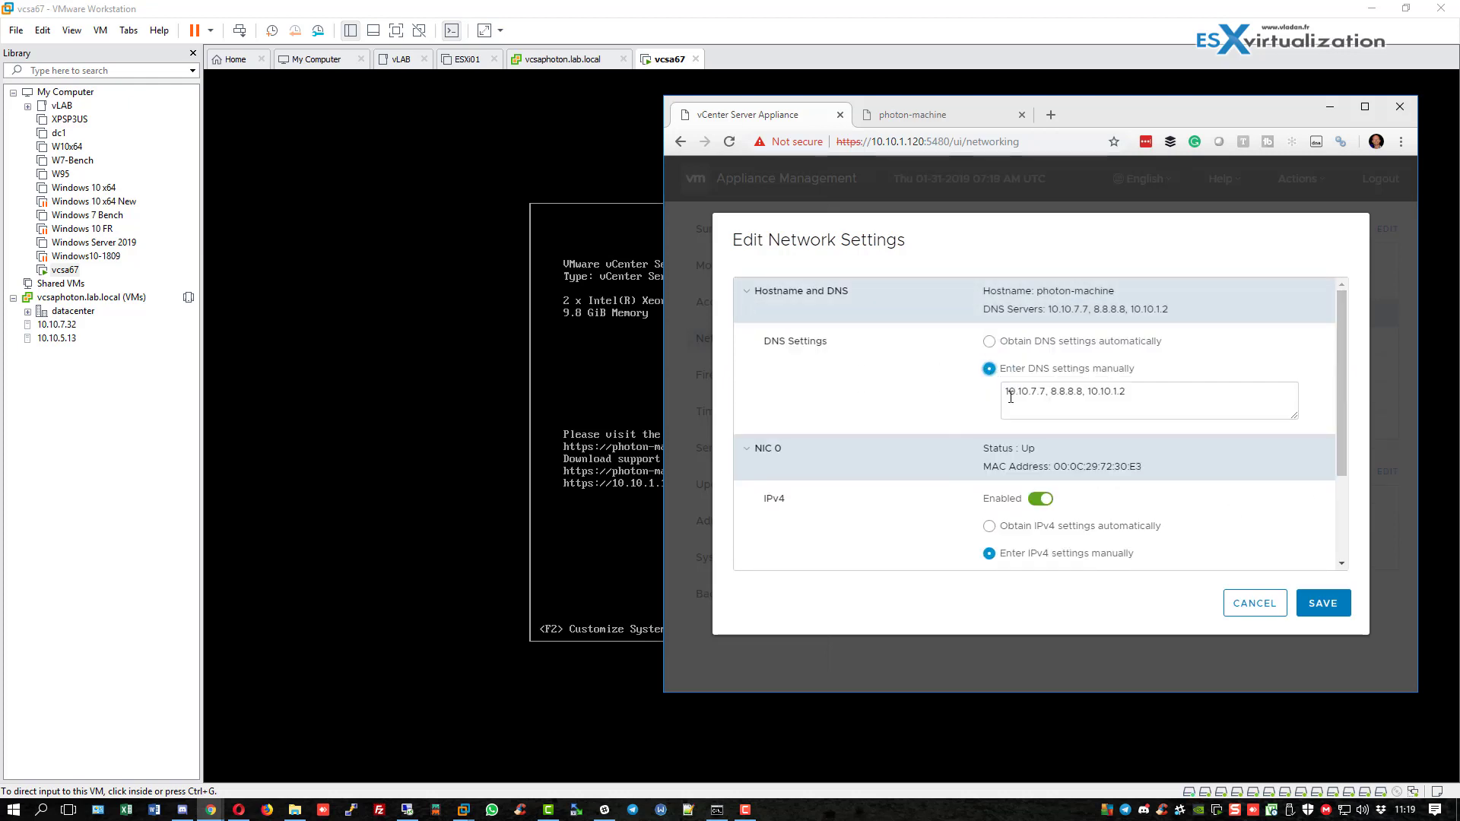
pyautogui.click(748, 295)
pyautogui.click(752, 333)
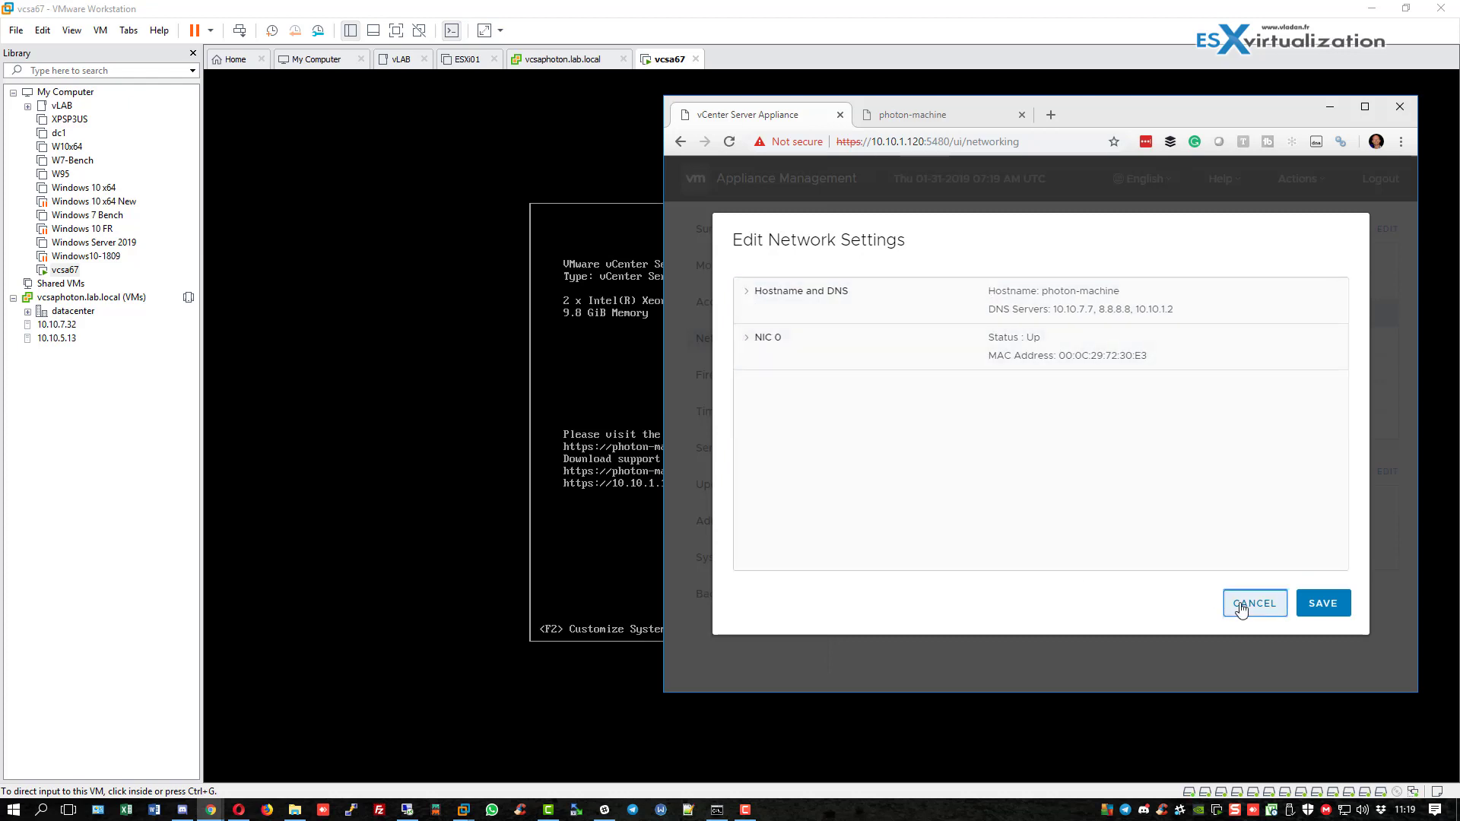
pyautogui.click(1251, 603)
pyautogui.moveTo(921, 141); pyautogui.dragTo(1151, 145)
pyautogui.press('BackSpace')
pyautogui.press('Return')
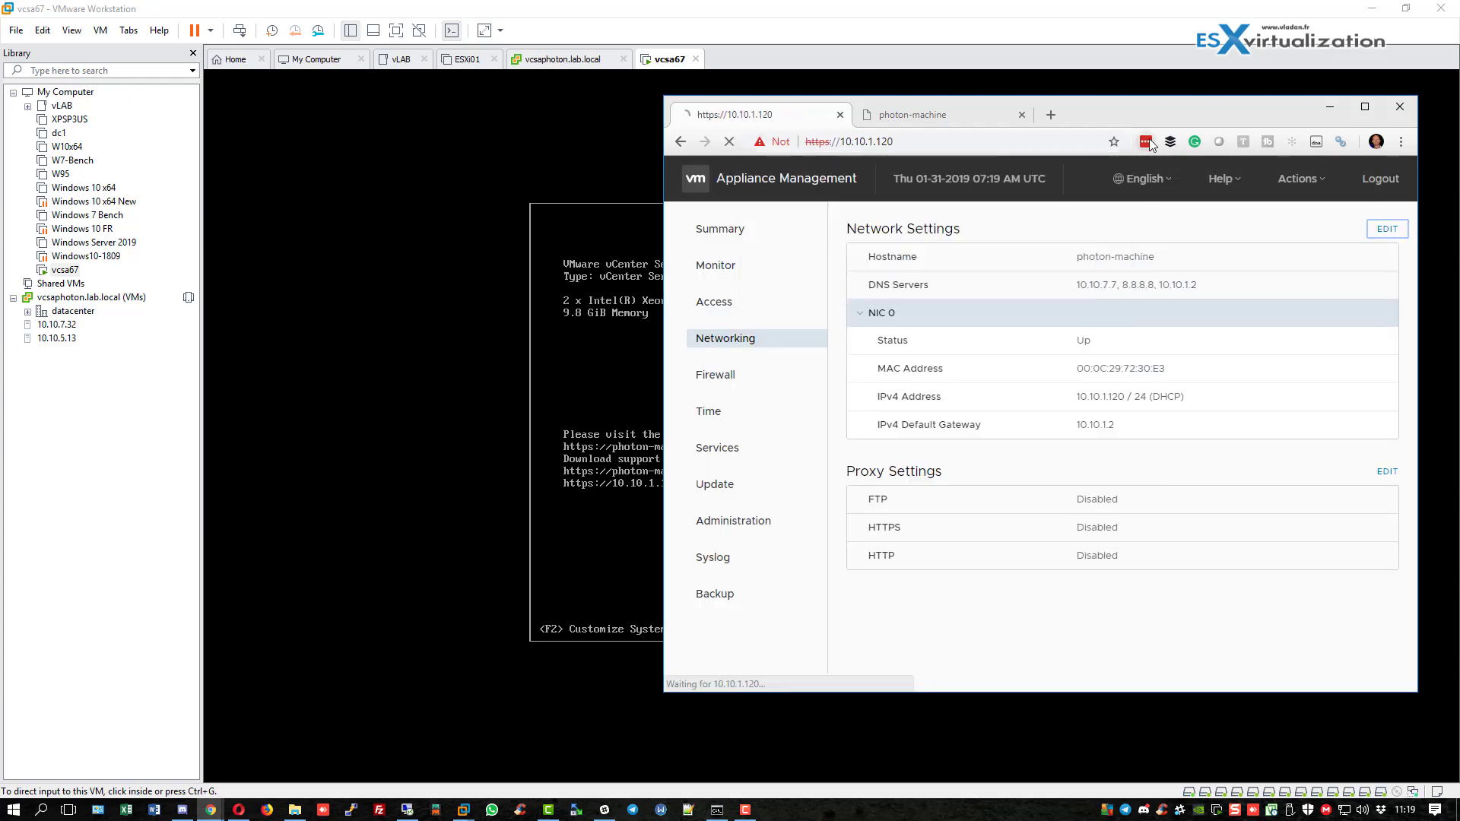
# Launch the HTML5 vSphere Client, sign in as the vsphere.local SSO administrator, and close the photon-machine tab.
pyautogui.click(920, 255)
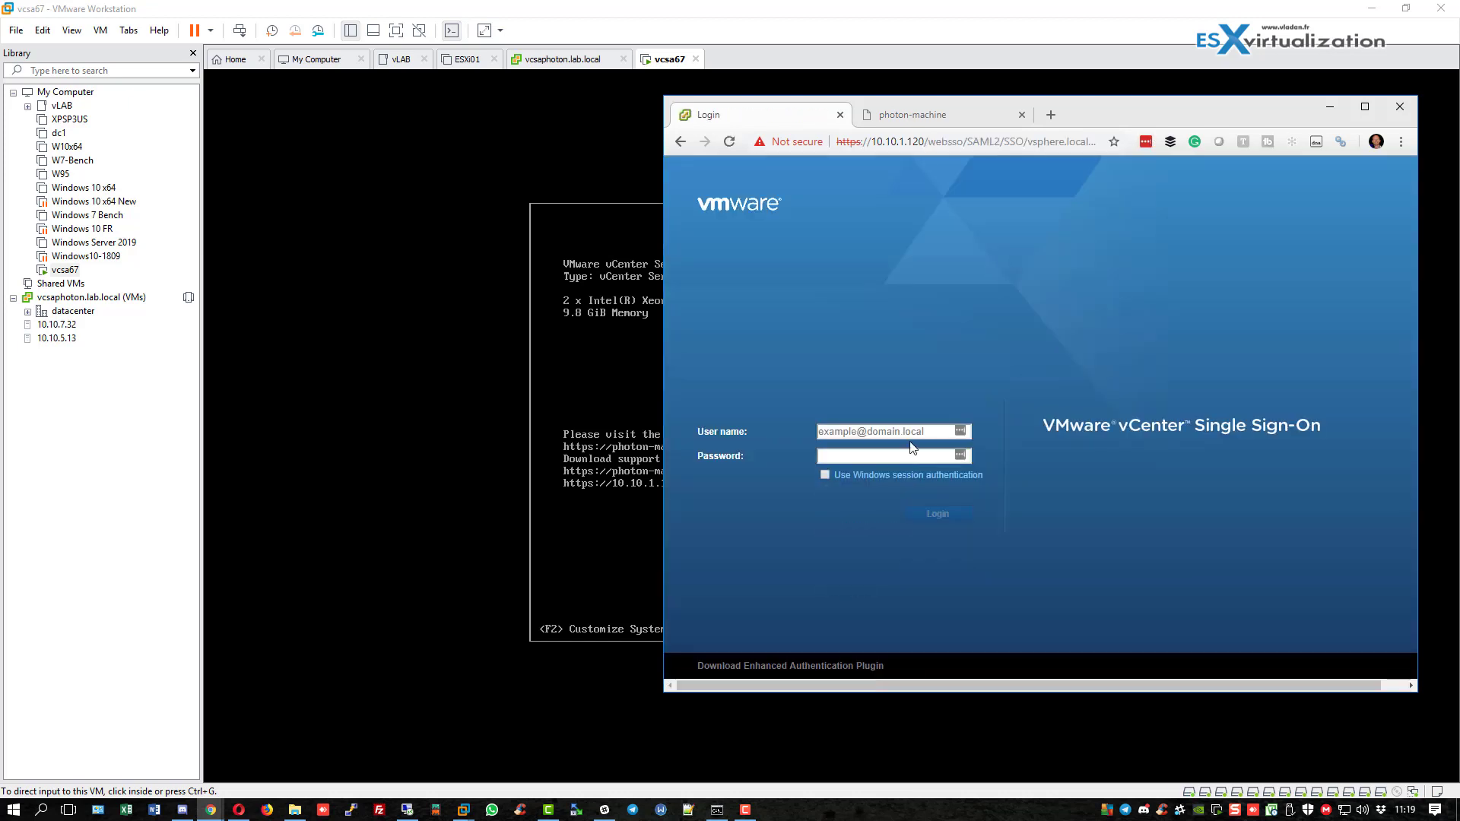
pyautogui.click(908, 431)
pyautogui.write('administrator')
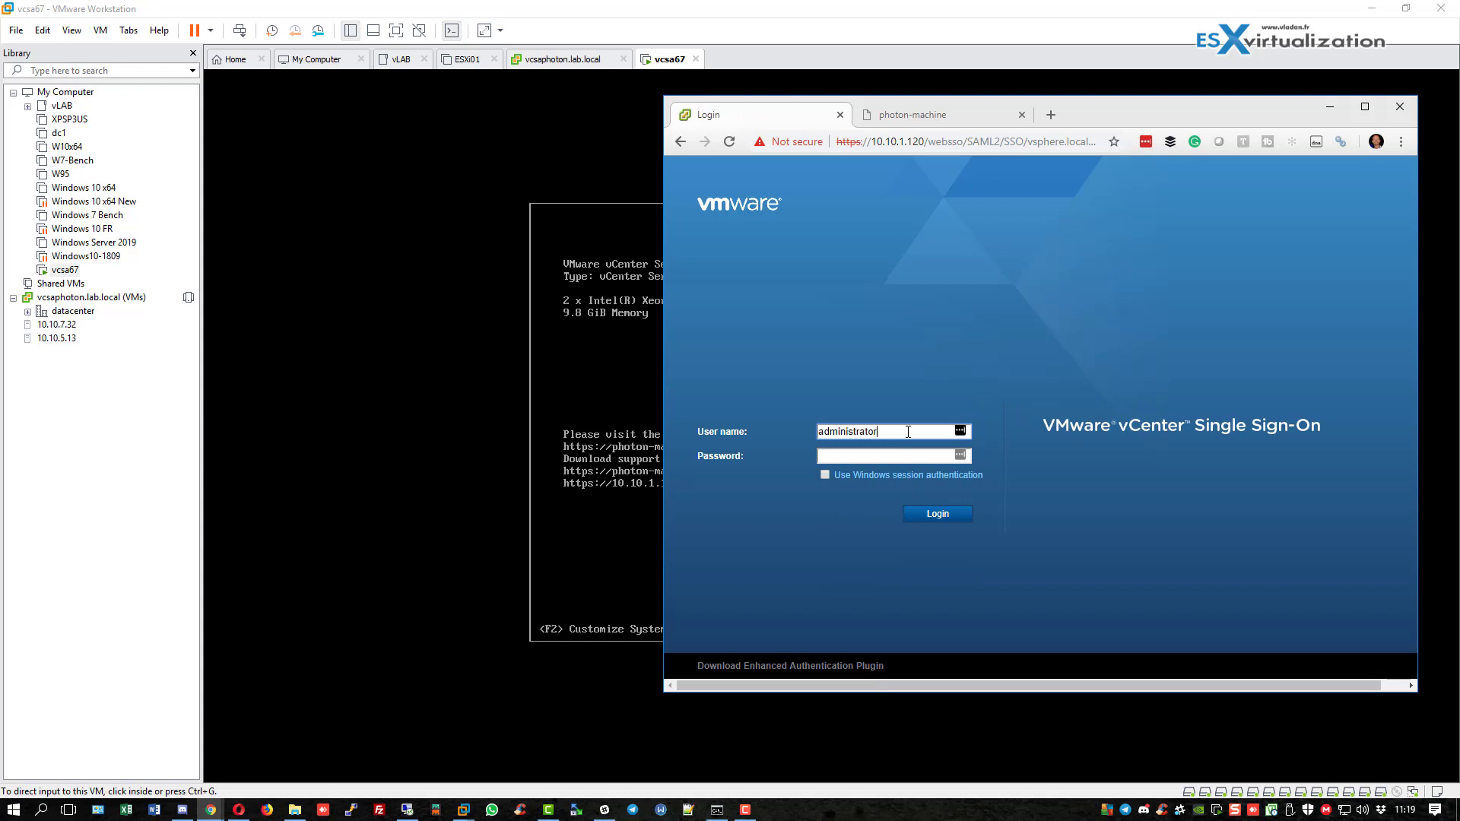
pyautogui.write('@vsphere.local')
pyautogui.press('Tab')
pyautogui.press('Return')
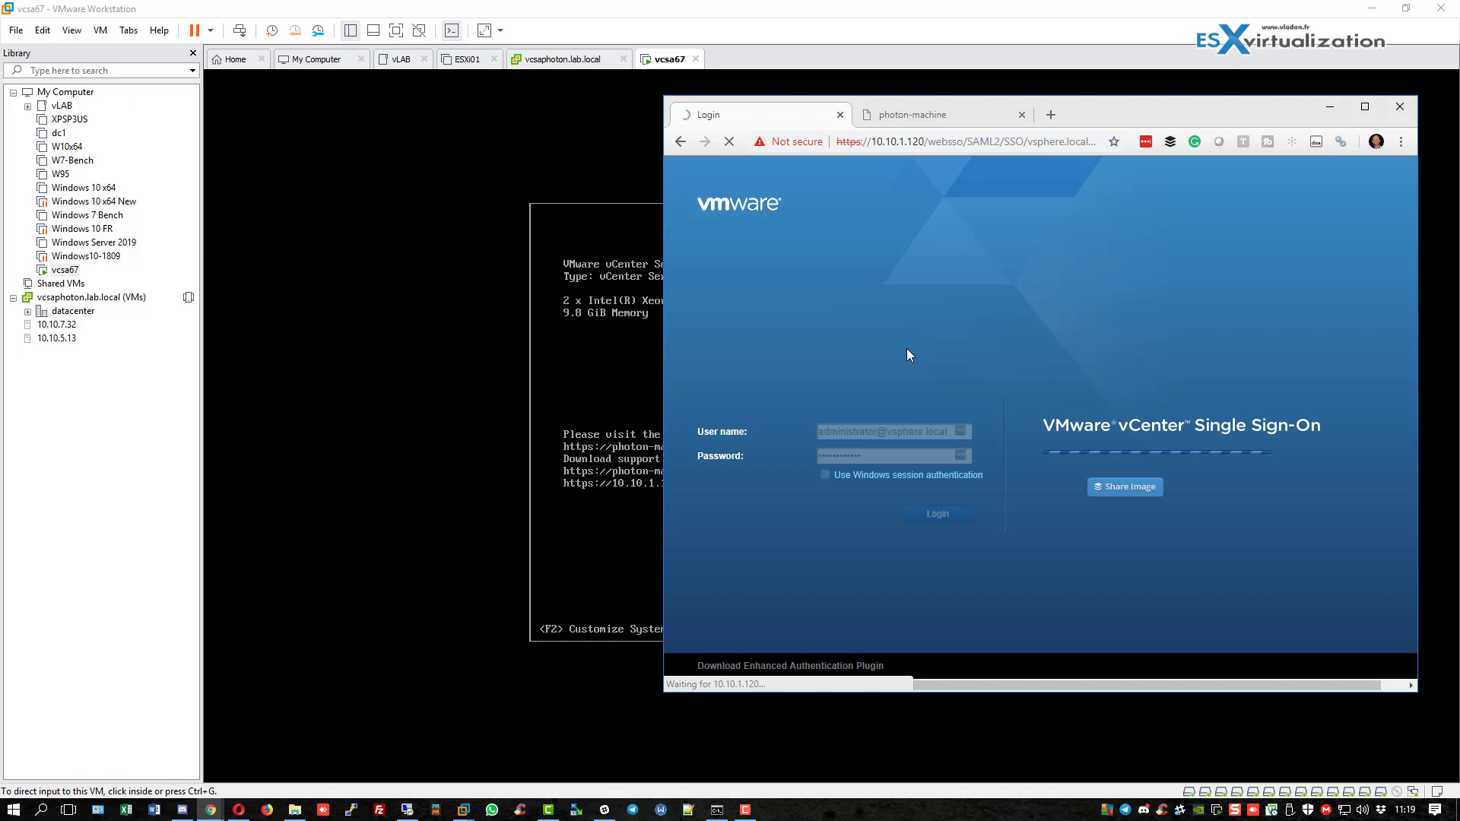
pyautogui.click(1021, 114)
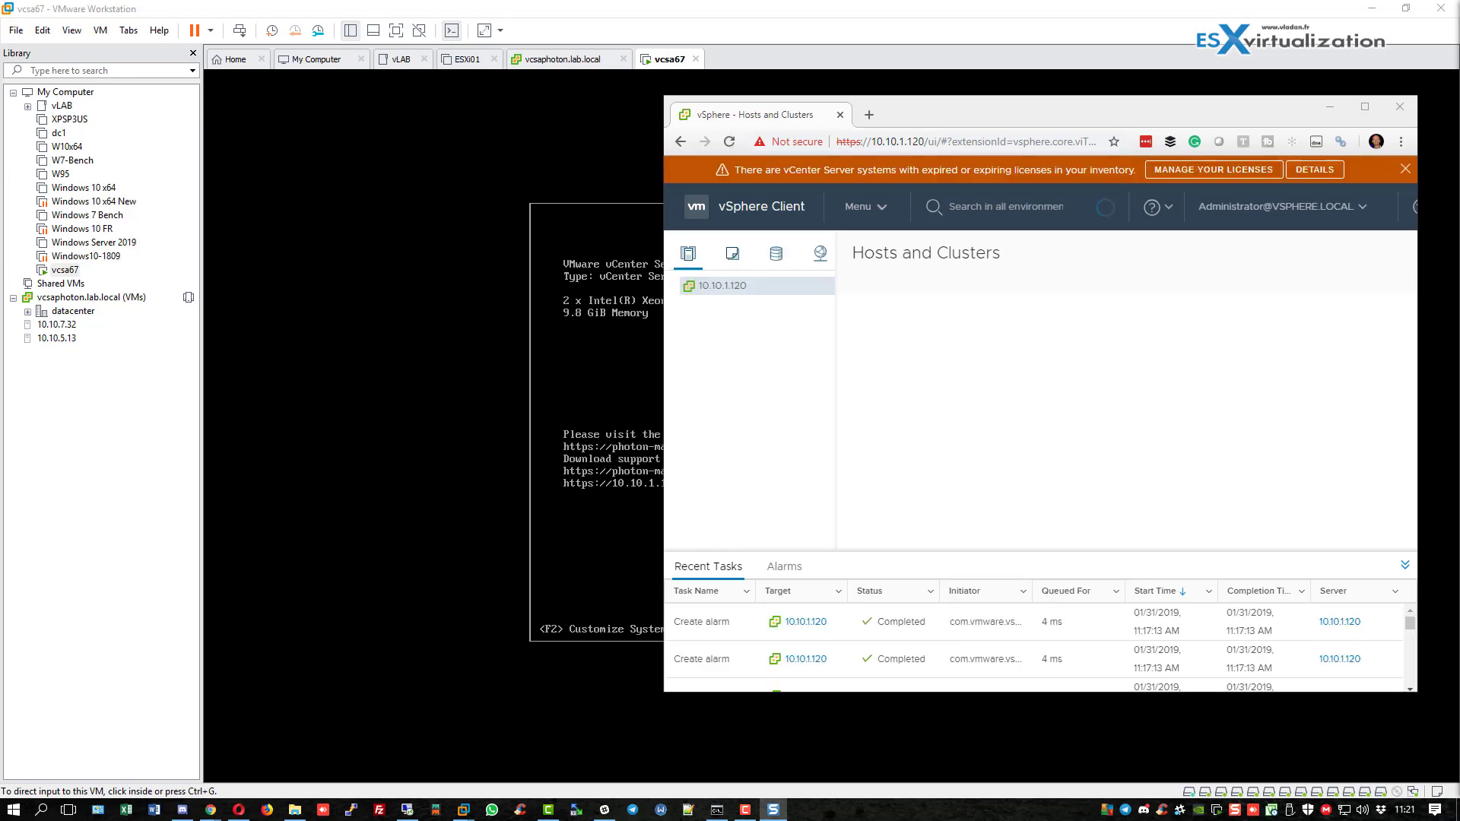
# Dismiss the expired-license banner, reset the CPU Exhaustion alarm to green, and maximize the browser.
pyautogui.click(1405, 169)
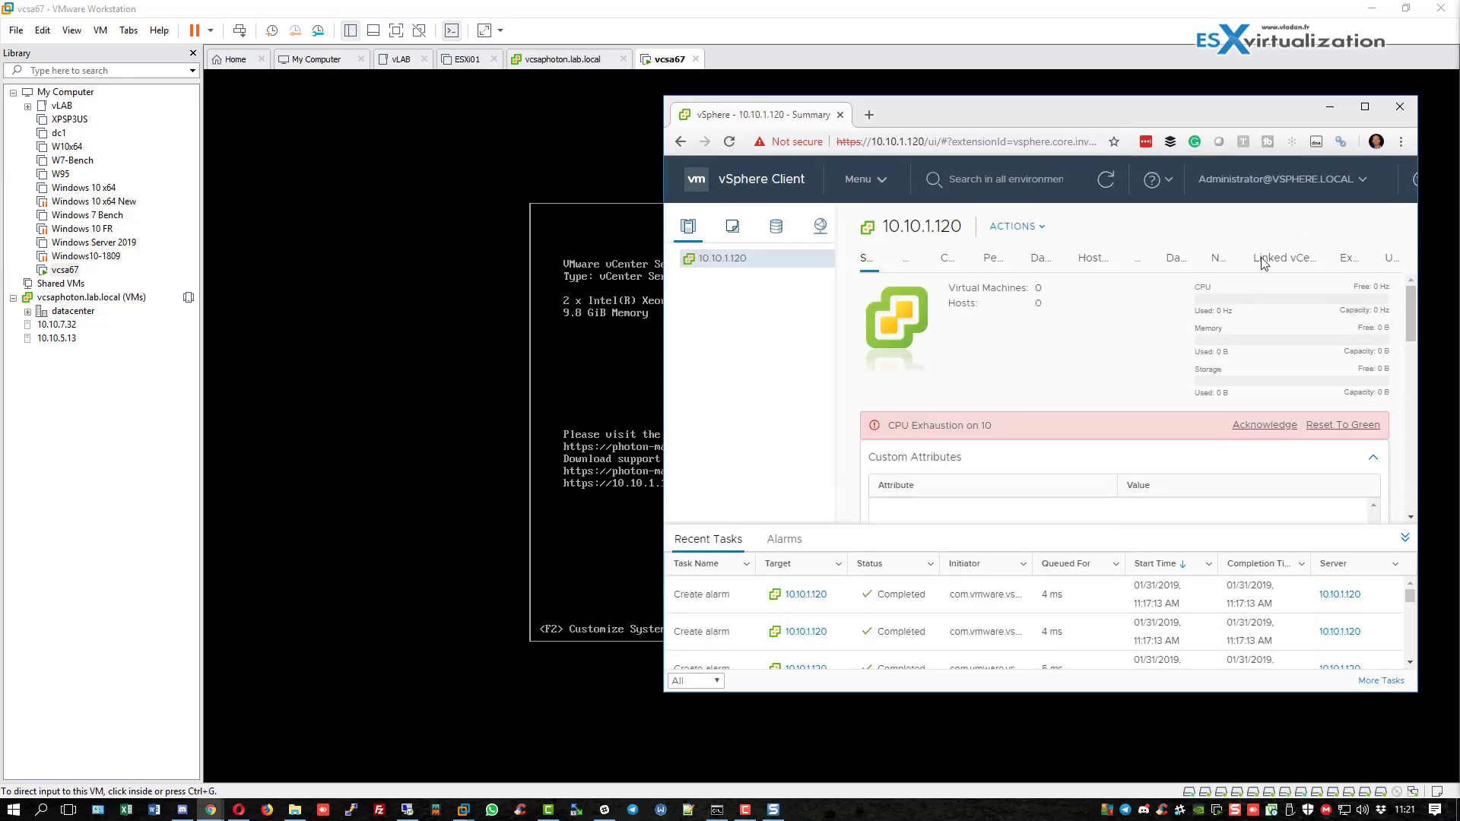
pyautogui.click(1315, 426)
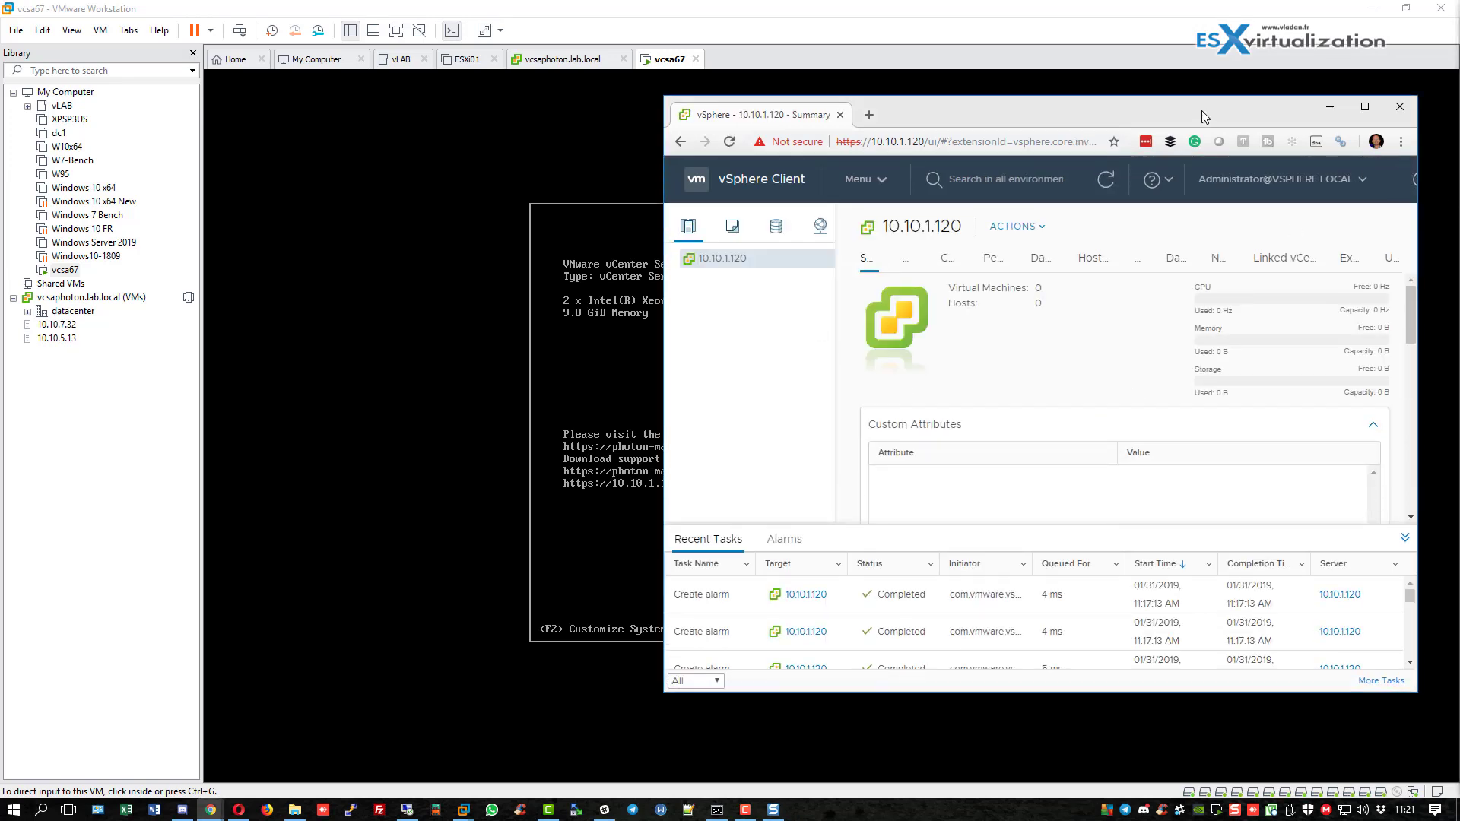
pyautogui.doubleClick(1204, 116)
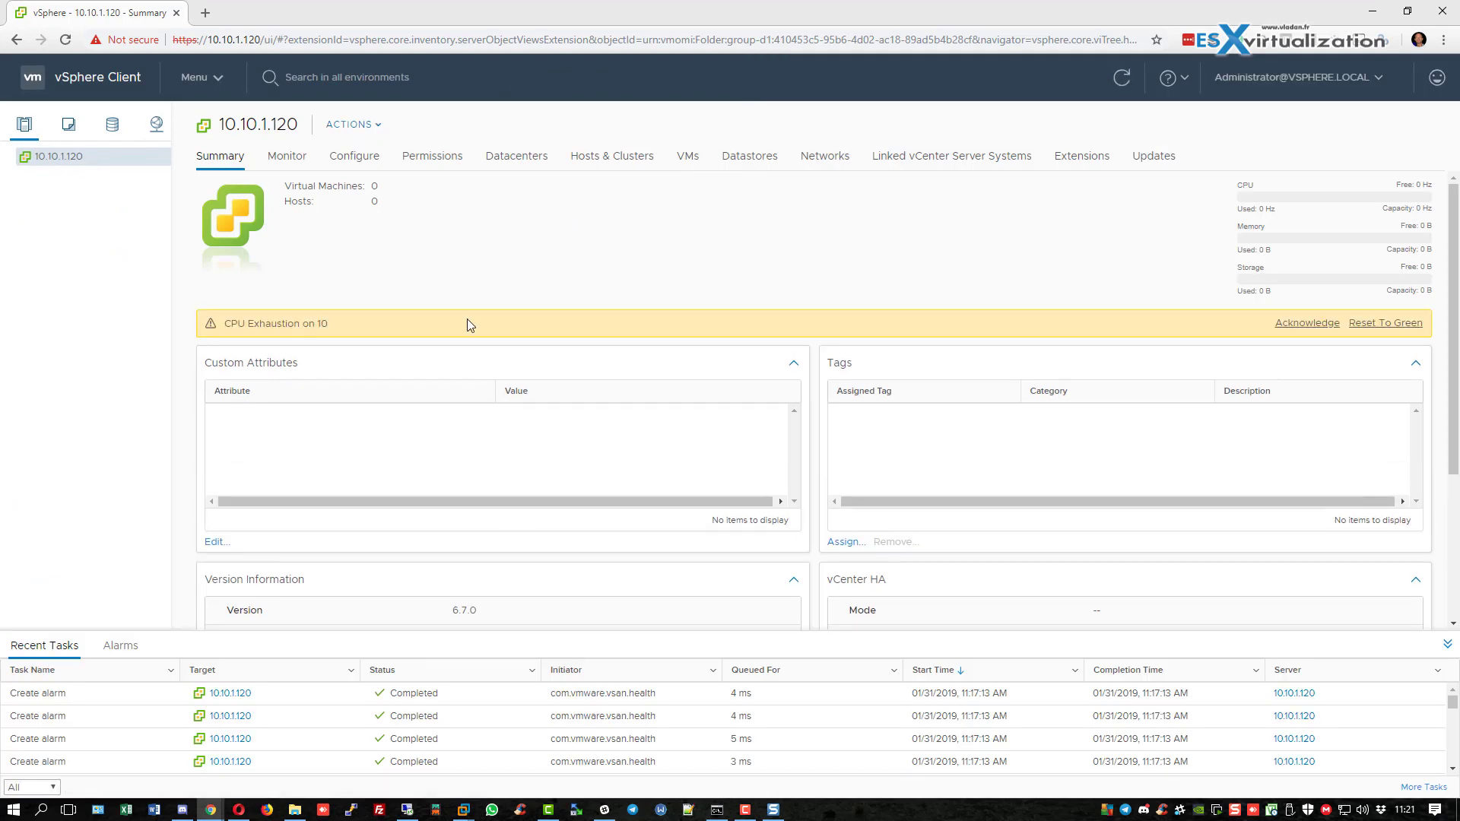
# Go to the Shortcuts page from the main menu and collapse the Recent Tasks panel.
pyautogui.click(202, 77)
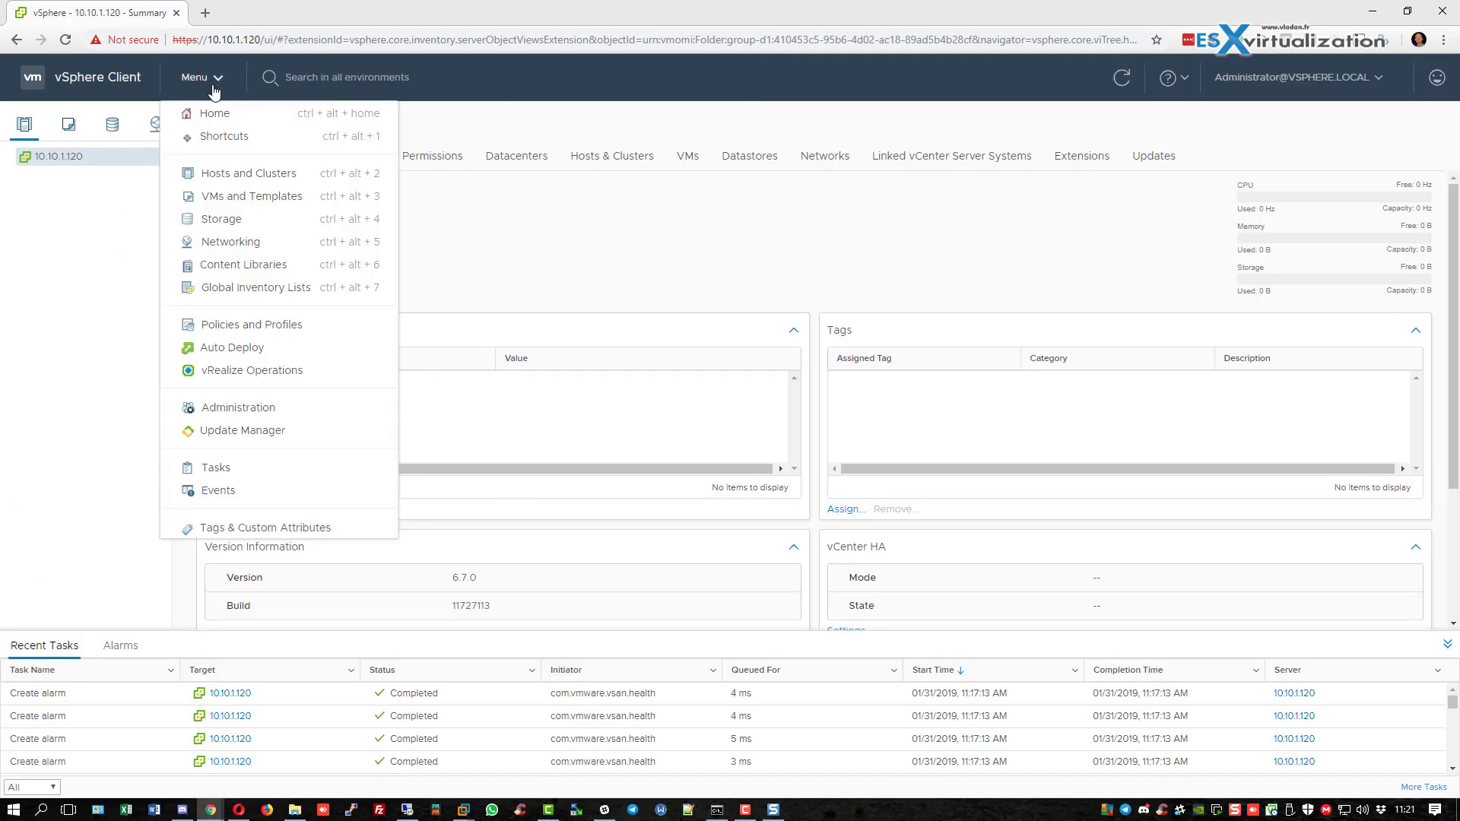
pyautogui.click(216, 130)
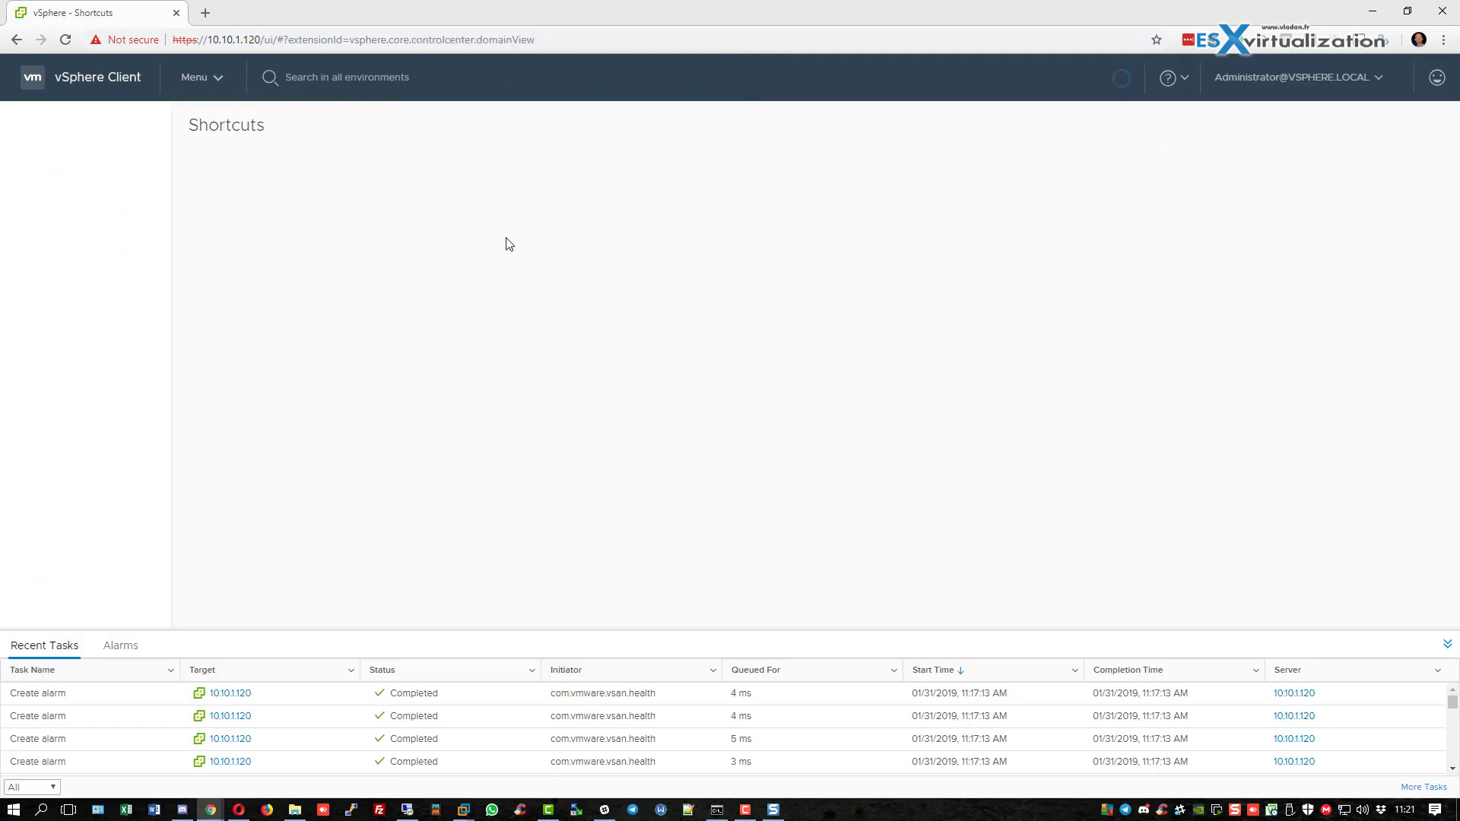
pyautogui.click(1447, 645)
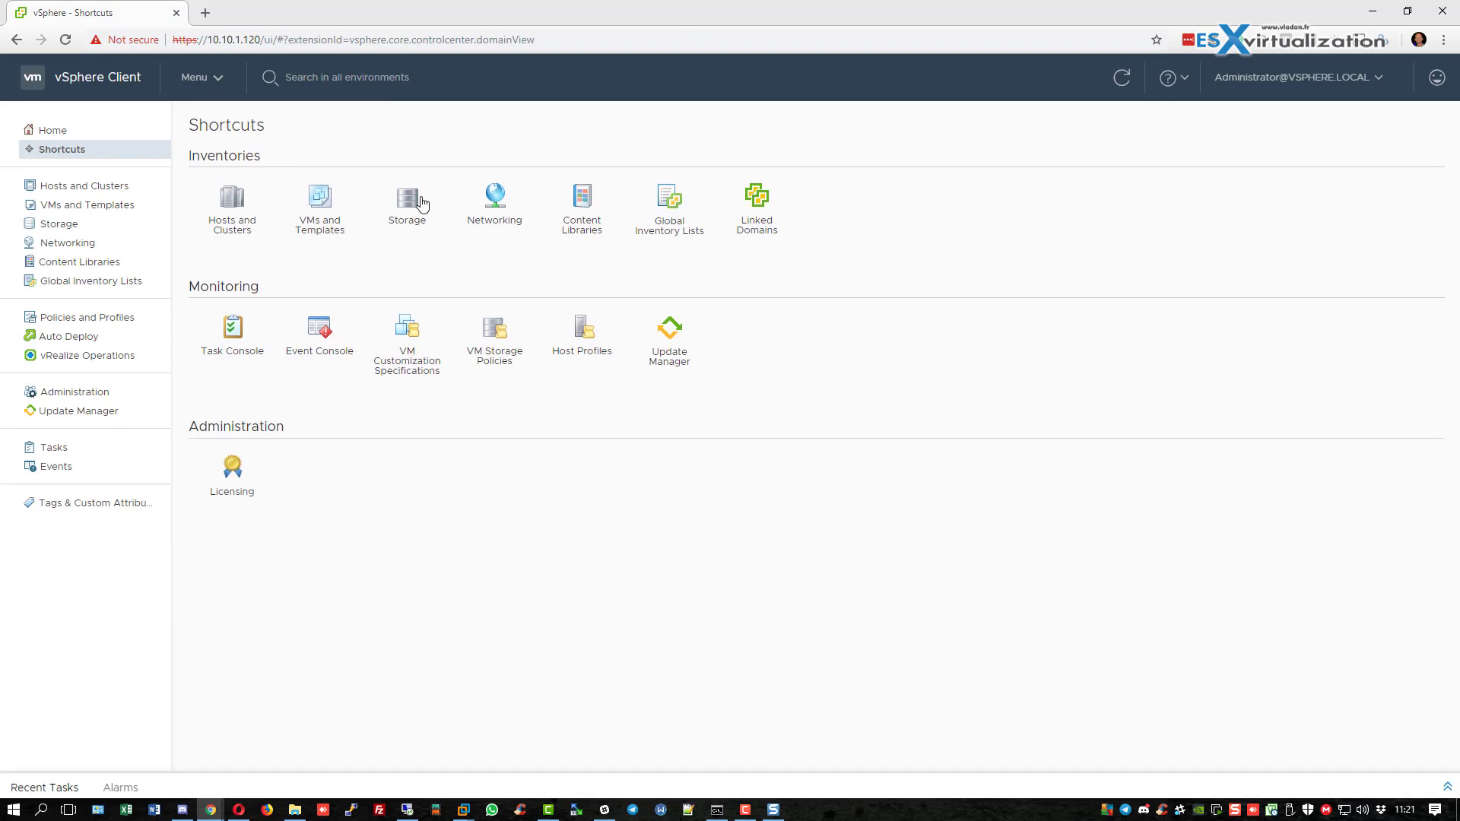
# Open the vSphere documentation from the help menu, then close that tab.
pyautogui.click(1171, 78)
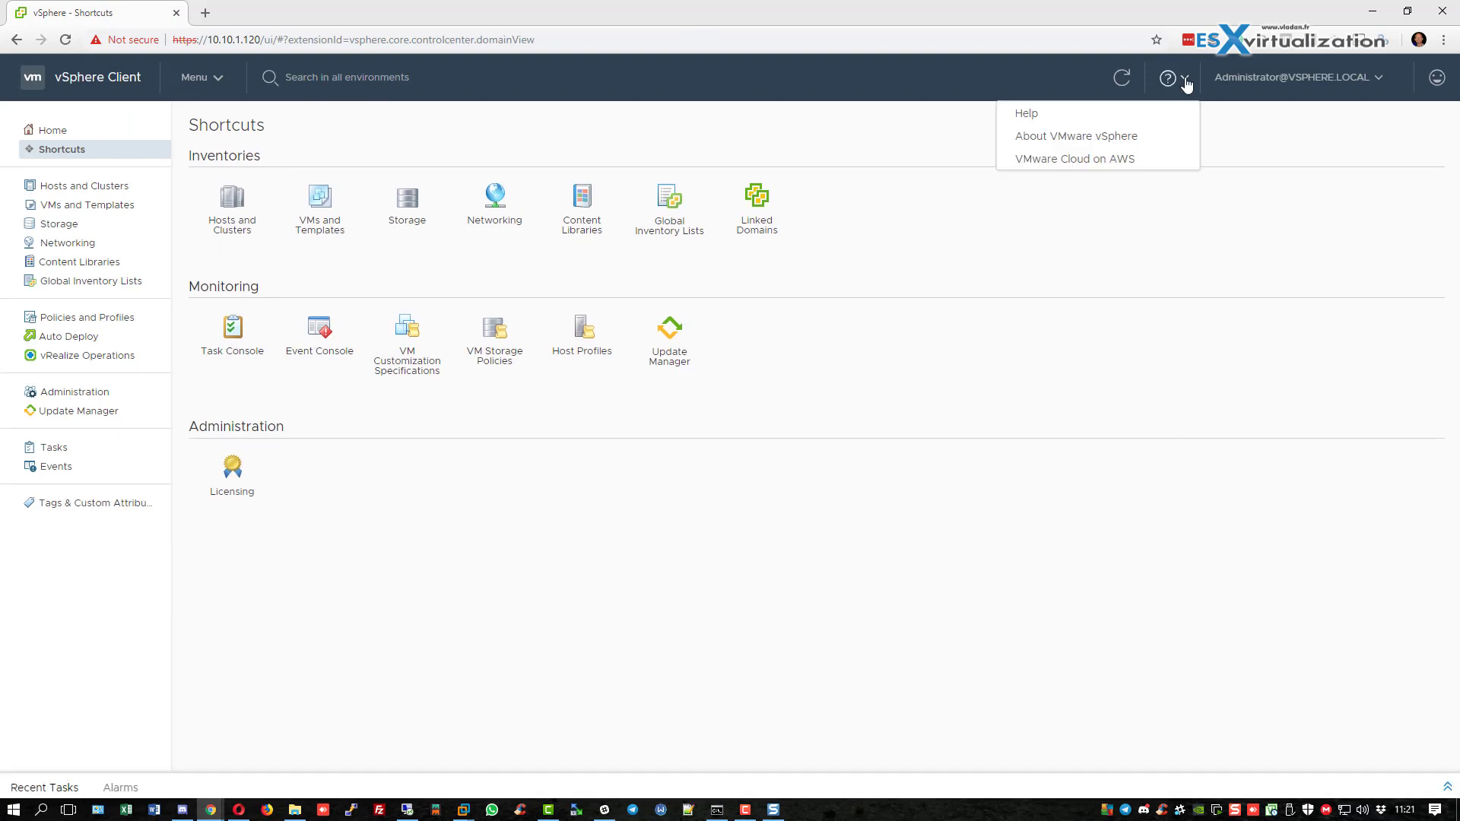
pyautogui.click(1131, 114)
pyautogui.click(358, 13)
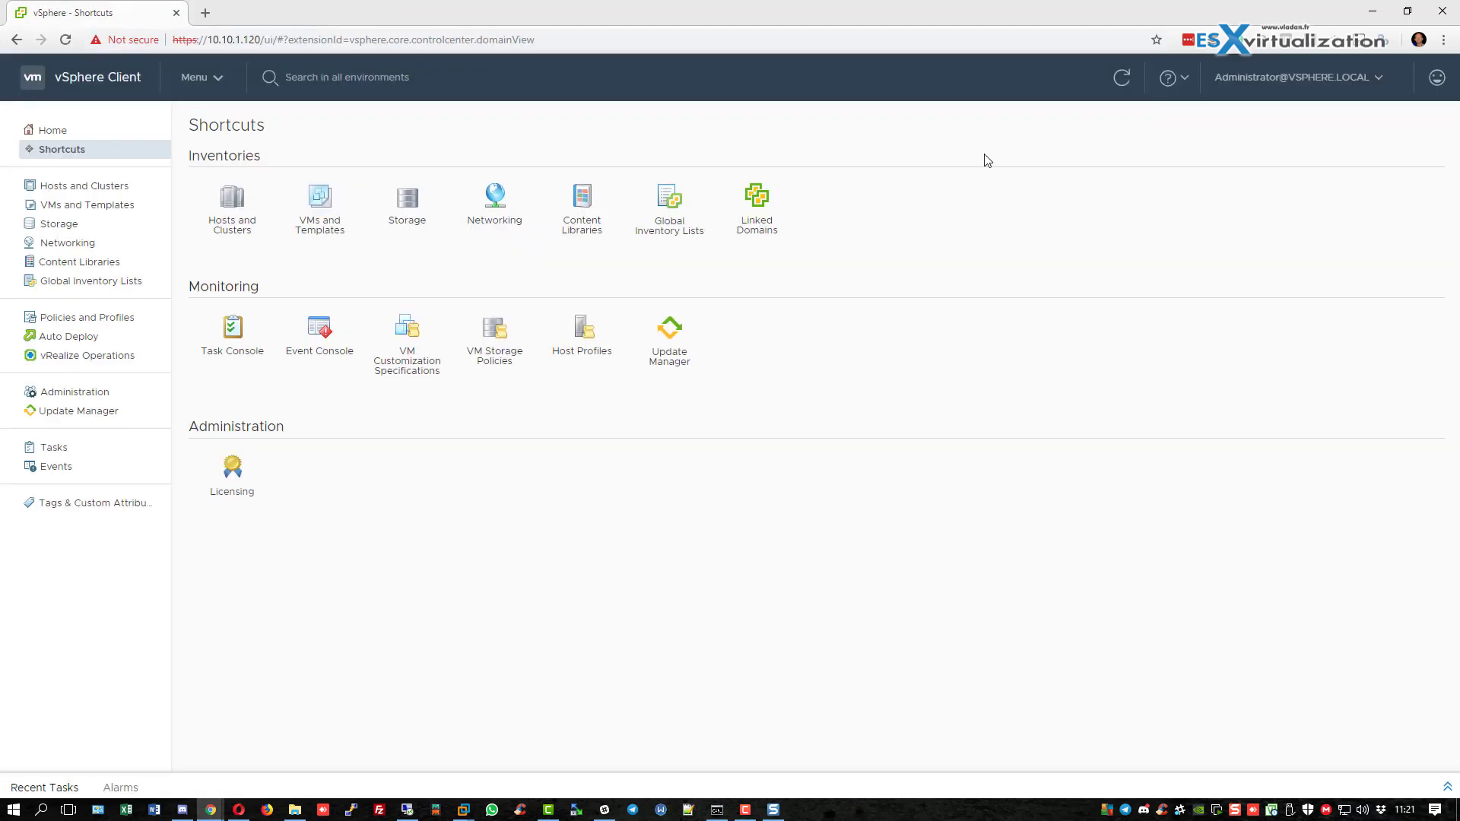
# Switch the vSphere Client to the Dark theme and dismiss the plugin compatibility notice.
pyautogui.click(1376, 78)
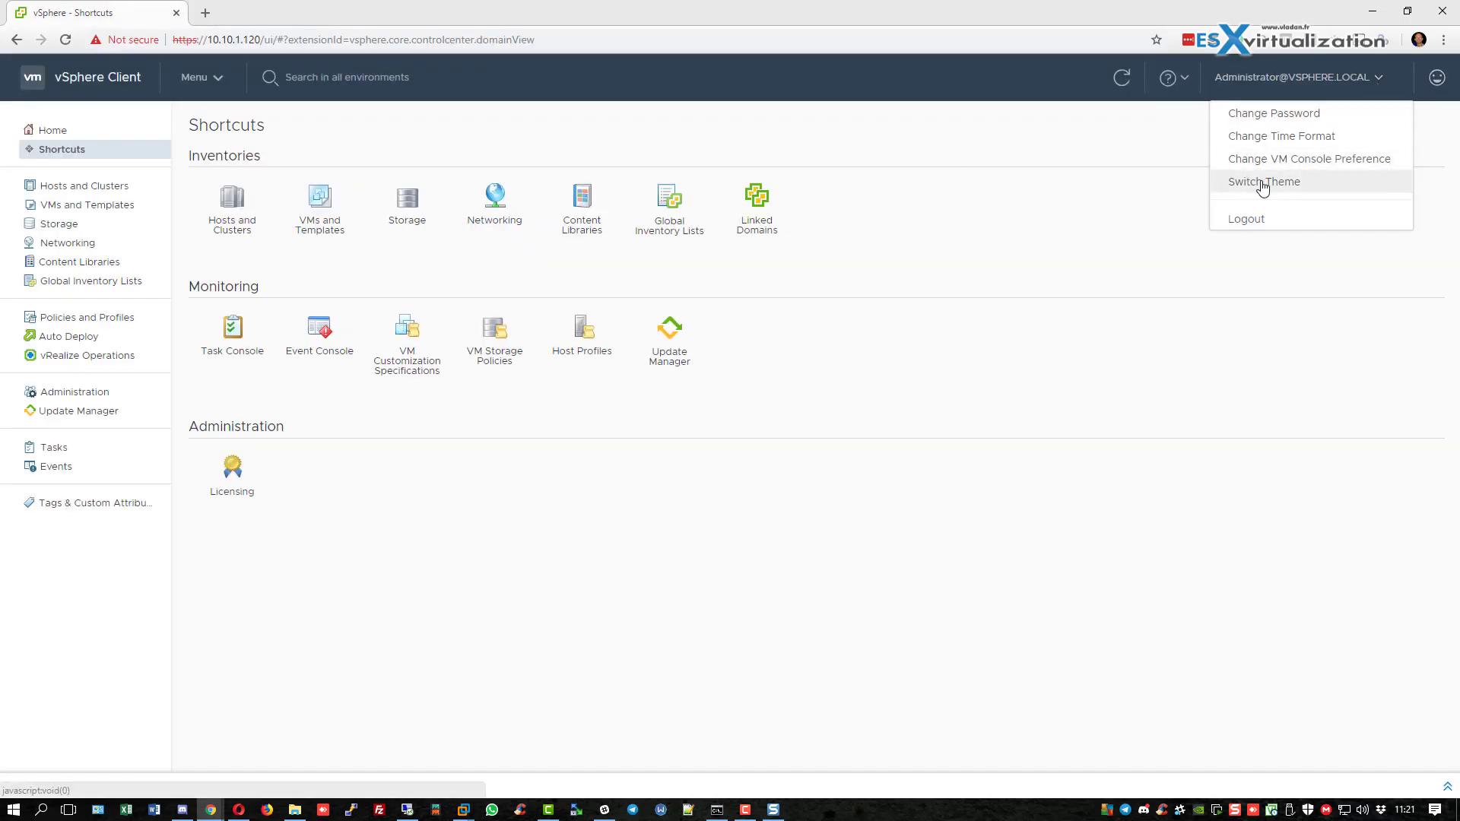
pyautogui.click(1251, 182)
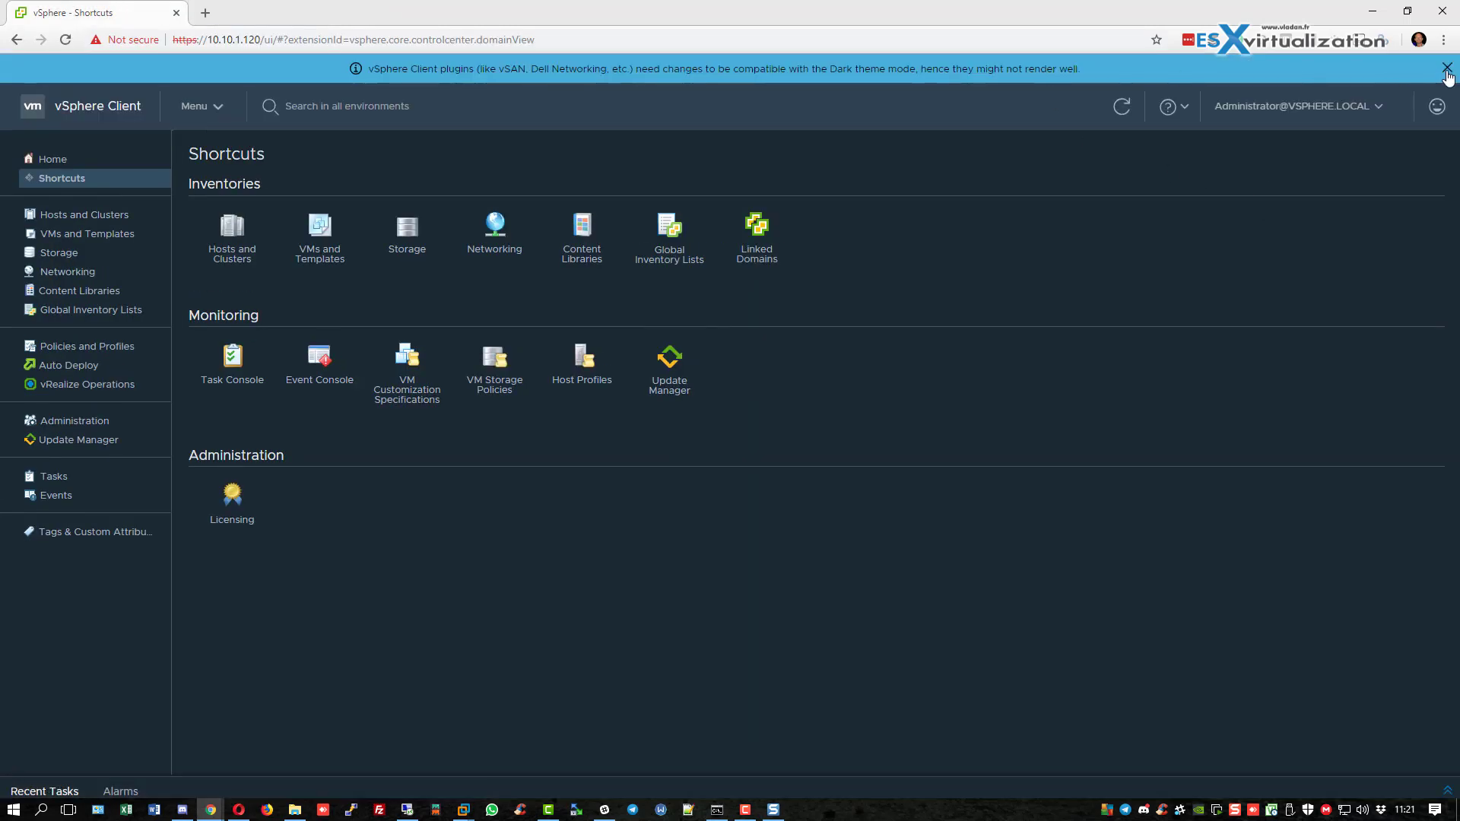
pyautogui.click(1447, 69)
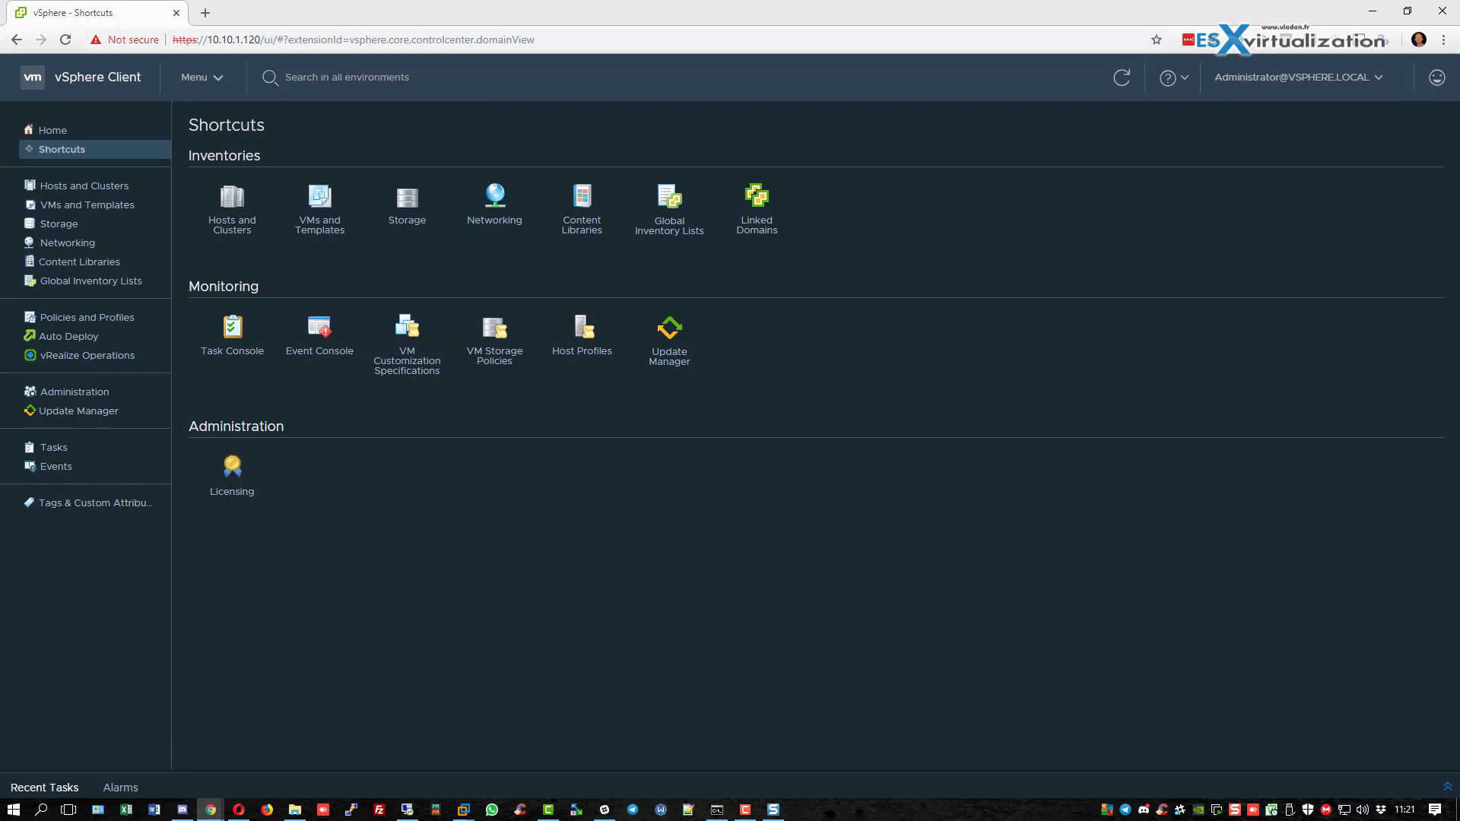